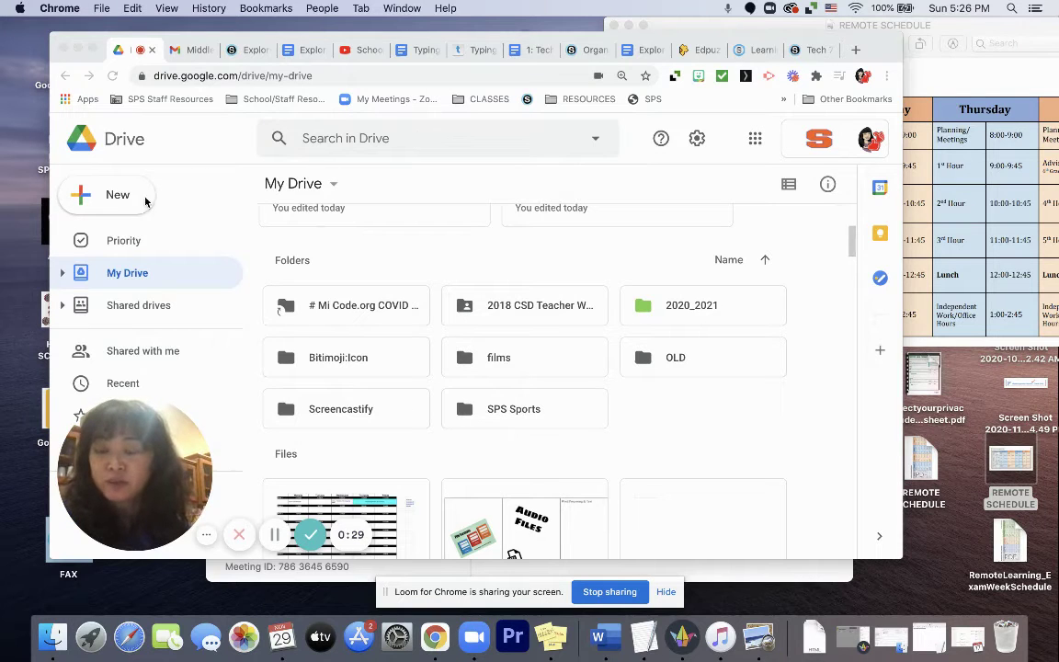
- Create a new folder named "2nd Trimester" in My Drive
click(115, 196)
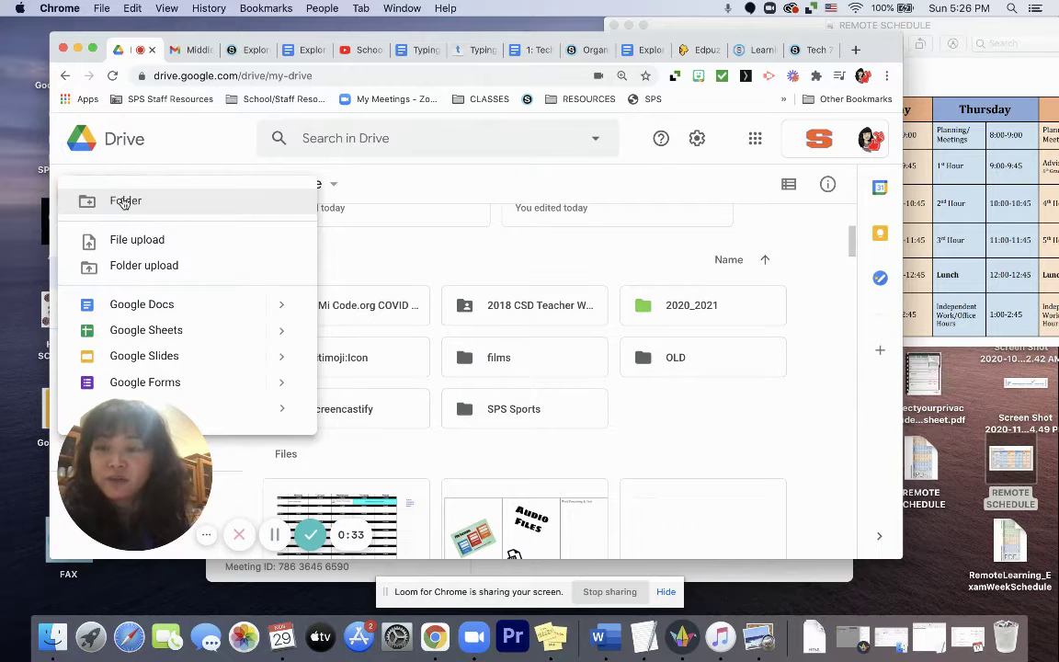
click(123, 201)
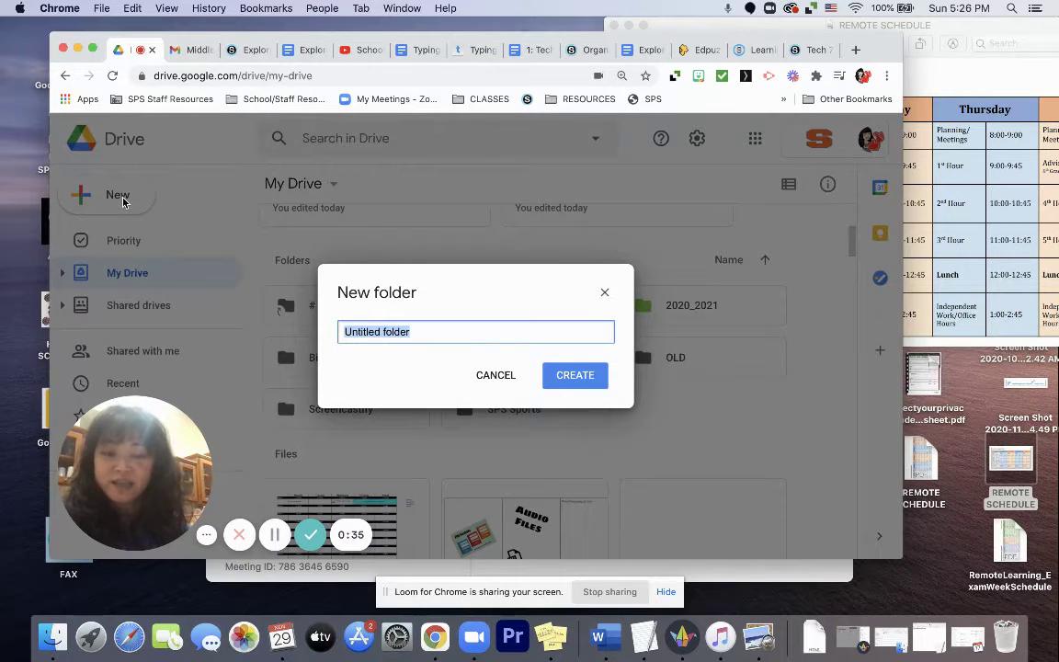
text(2nd T)
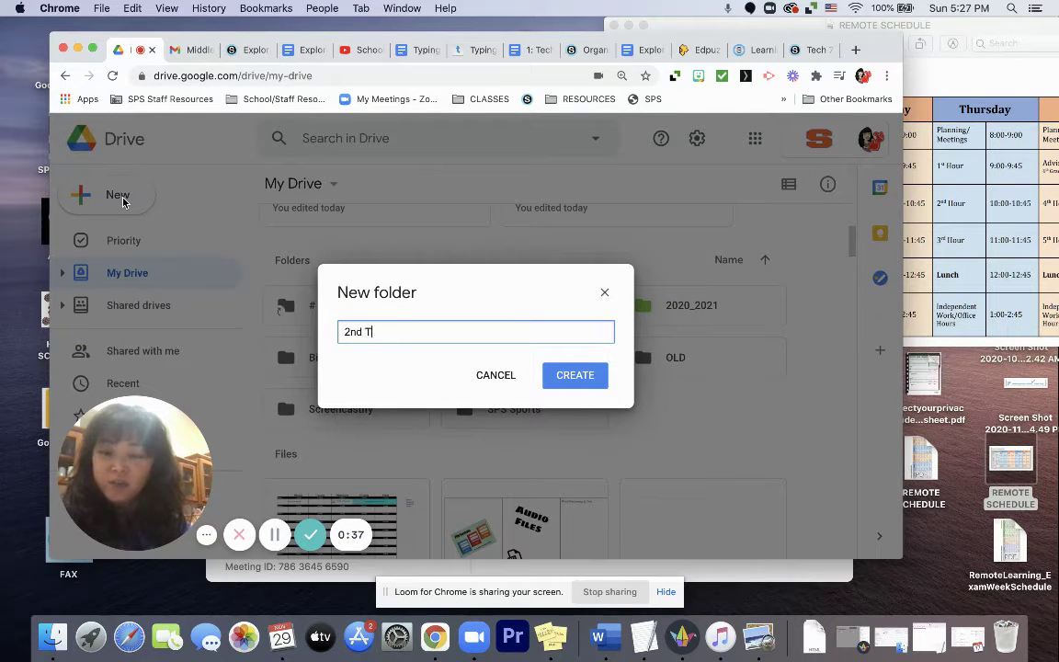
text(rimeste)
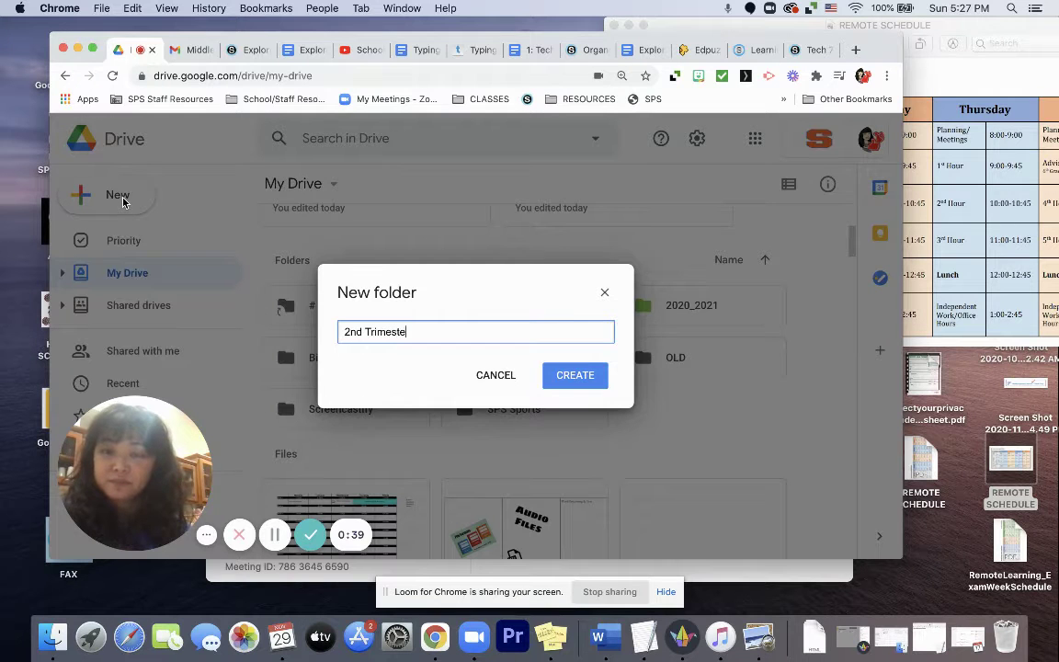
text(r)
click(571, 374)
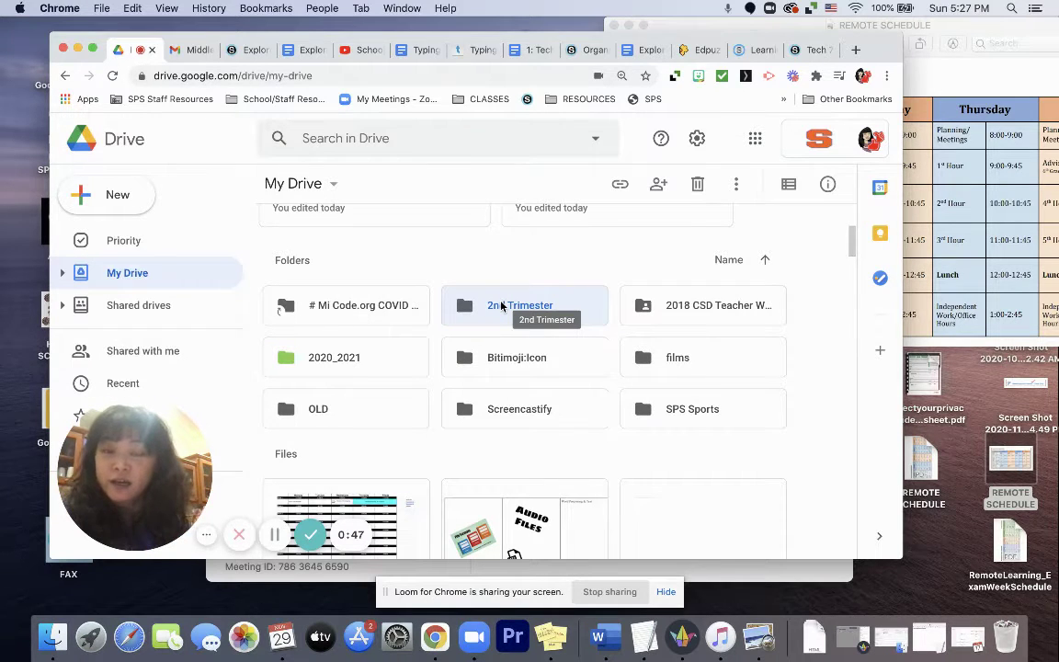
- Change the color of the 2nd Trimester folder to orange-red
click(501, 306)
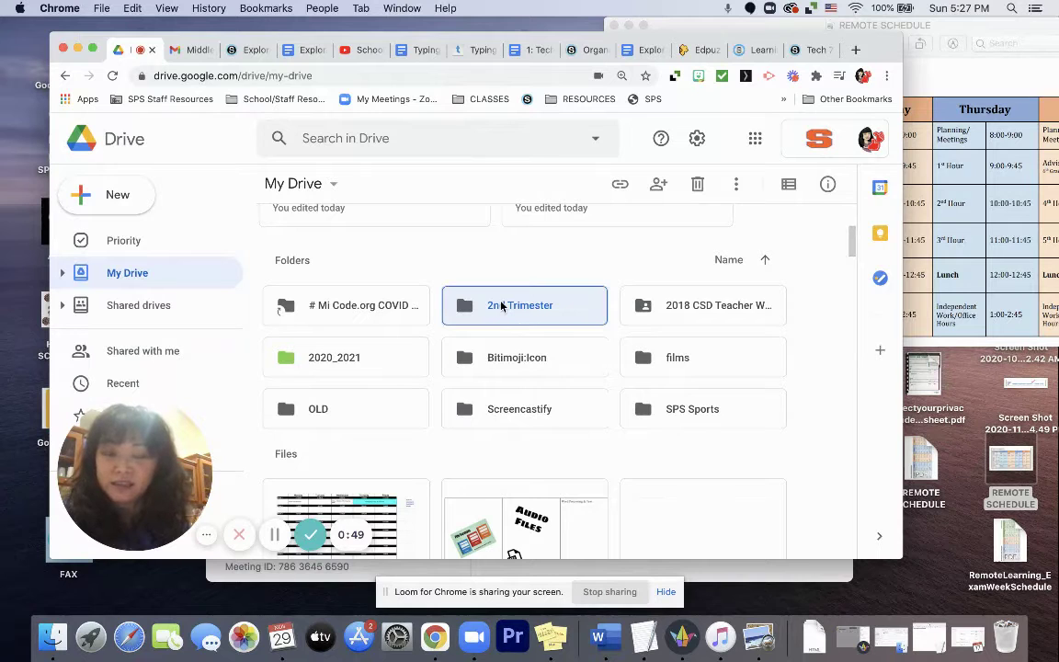
right_click(501, 306)
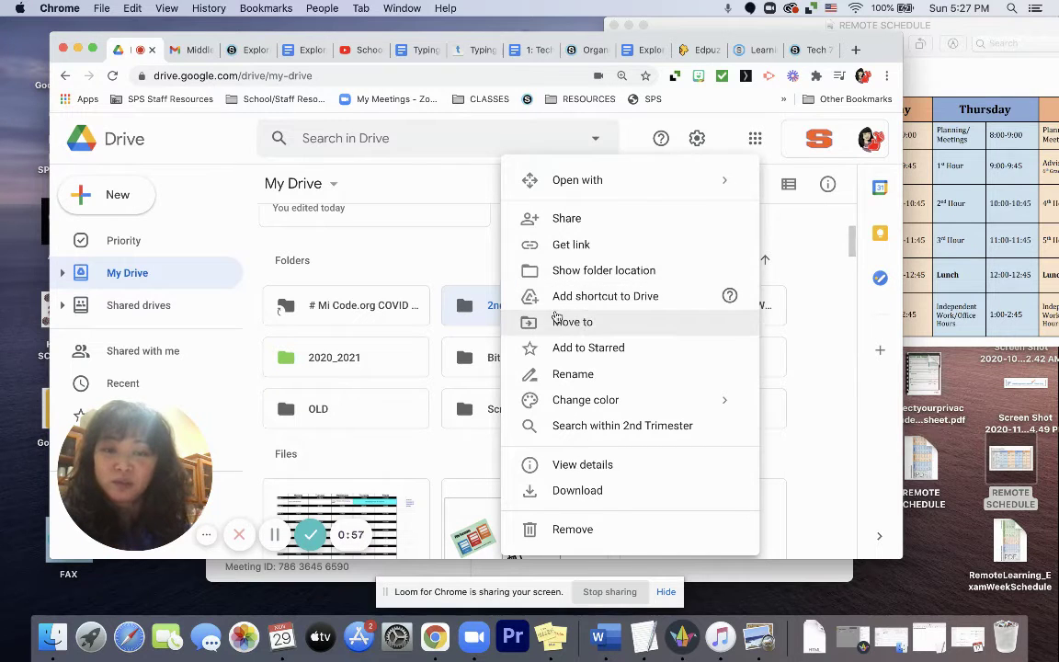
mouse_move(582, 403)
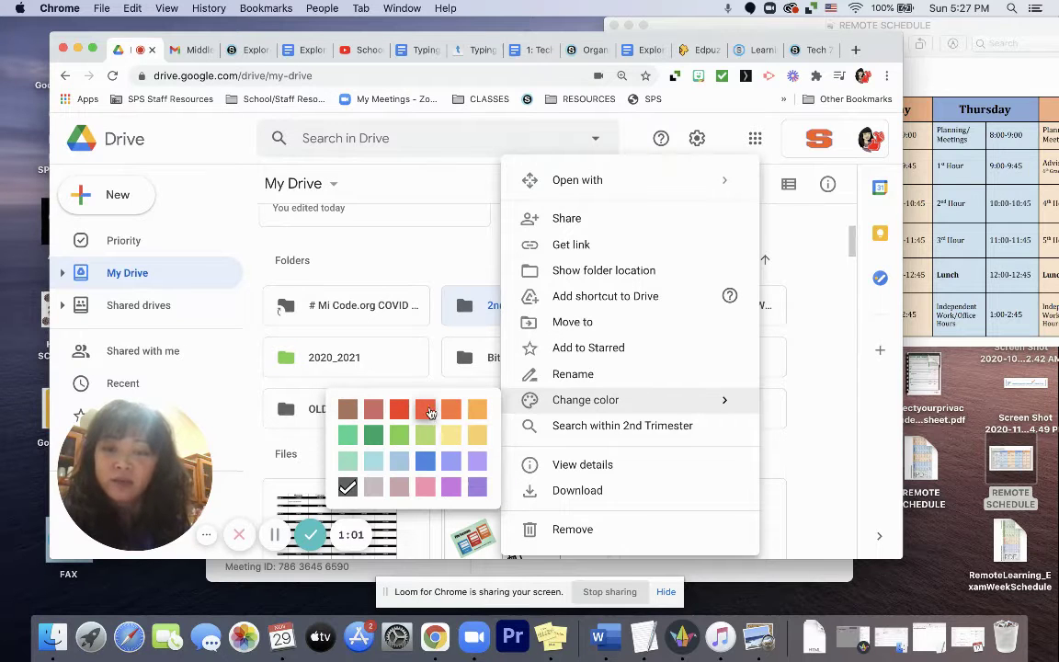
click(427, 411)
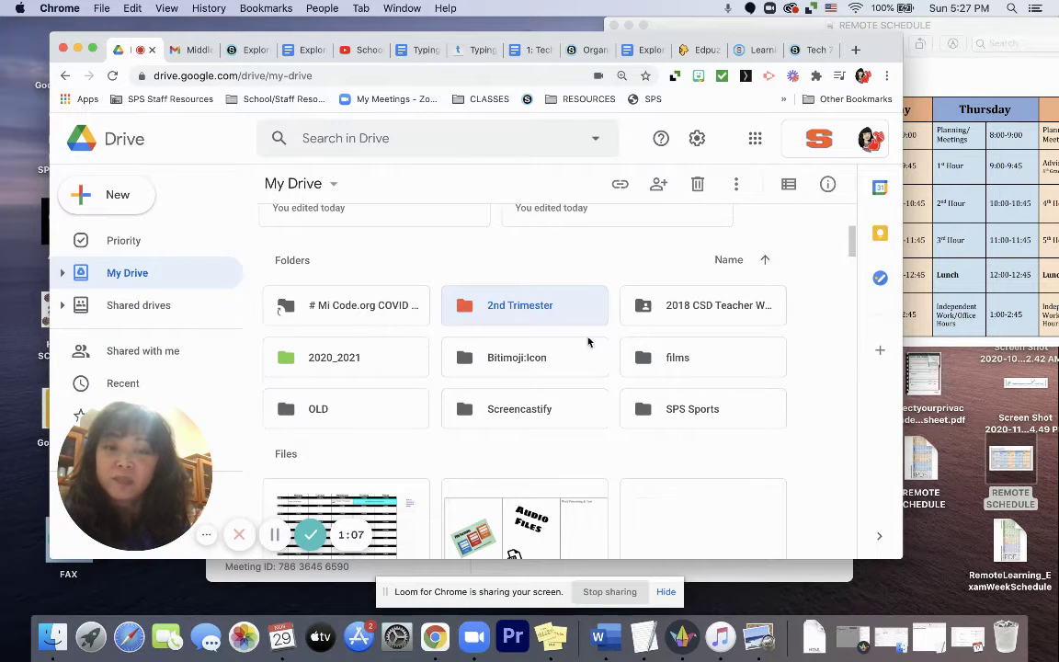
- Open the 2nd Trimester folder and create a subfolder named "Technology" in it
double_click(568, 315)
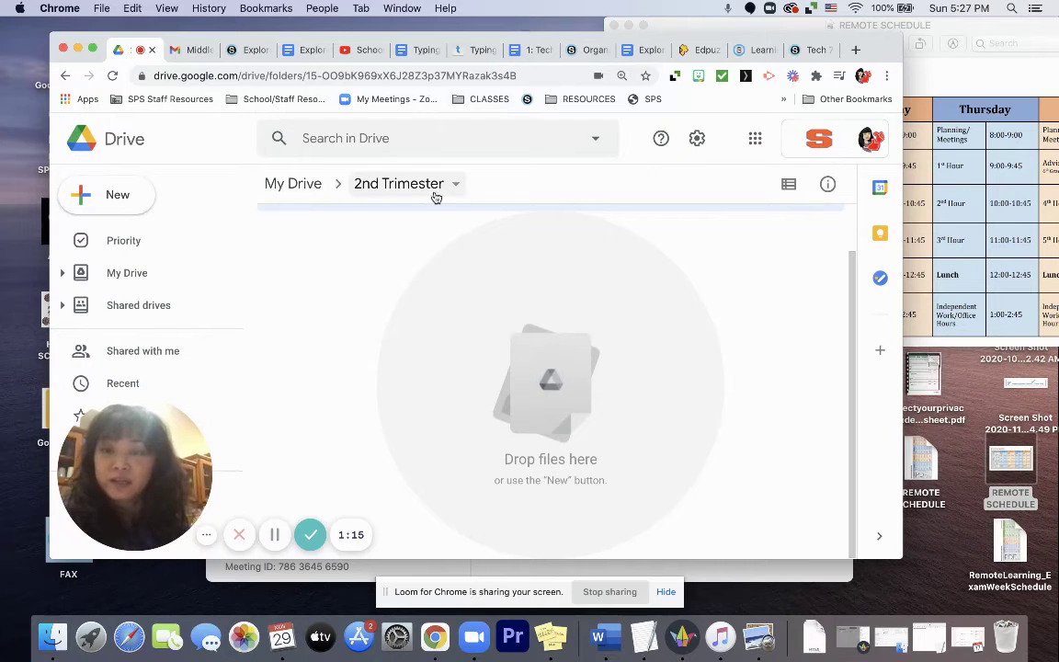
click(135, 198)
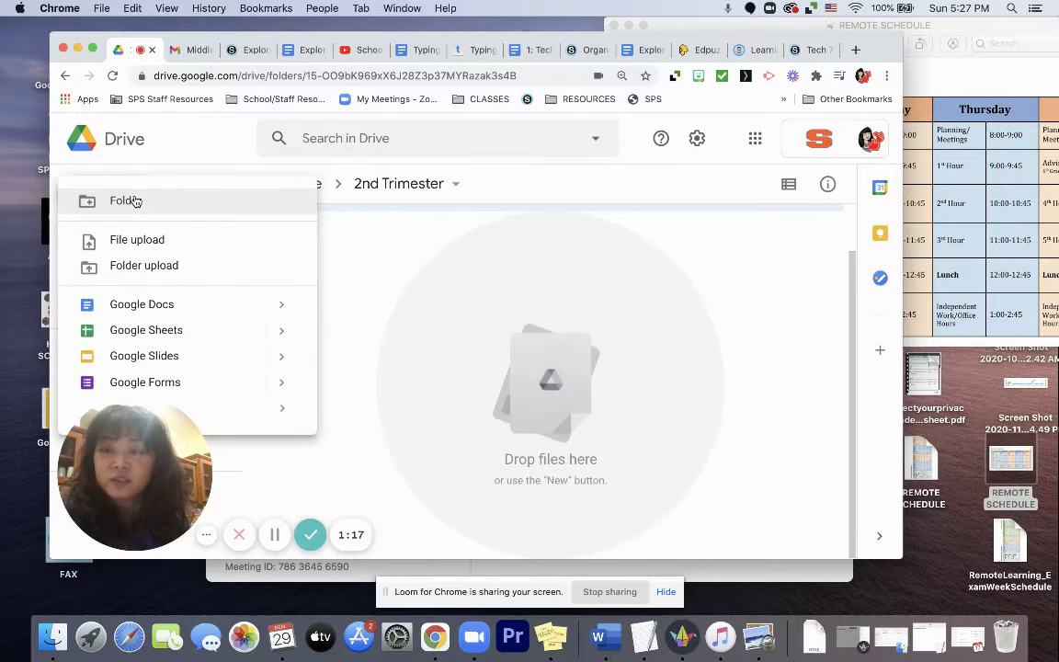
click(126, 200)
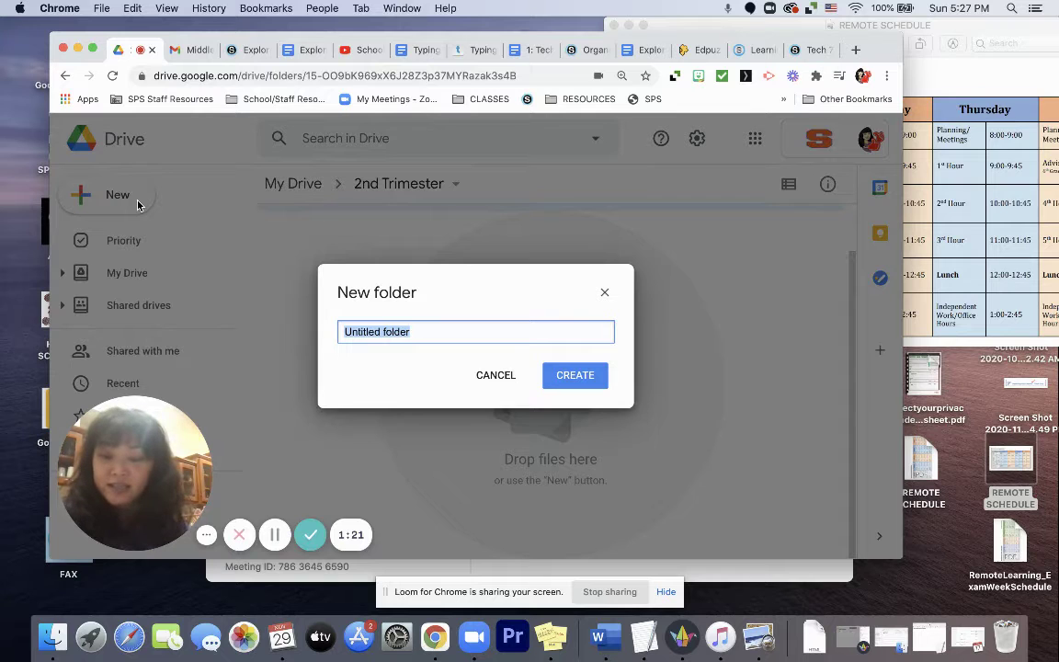
text(Technology)
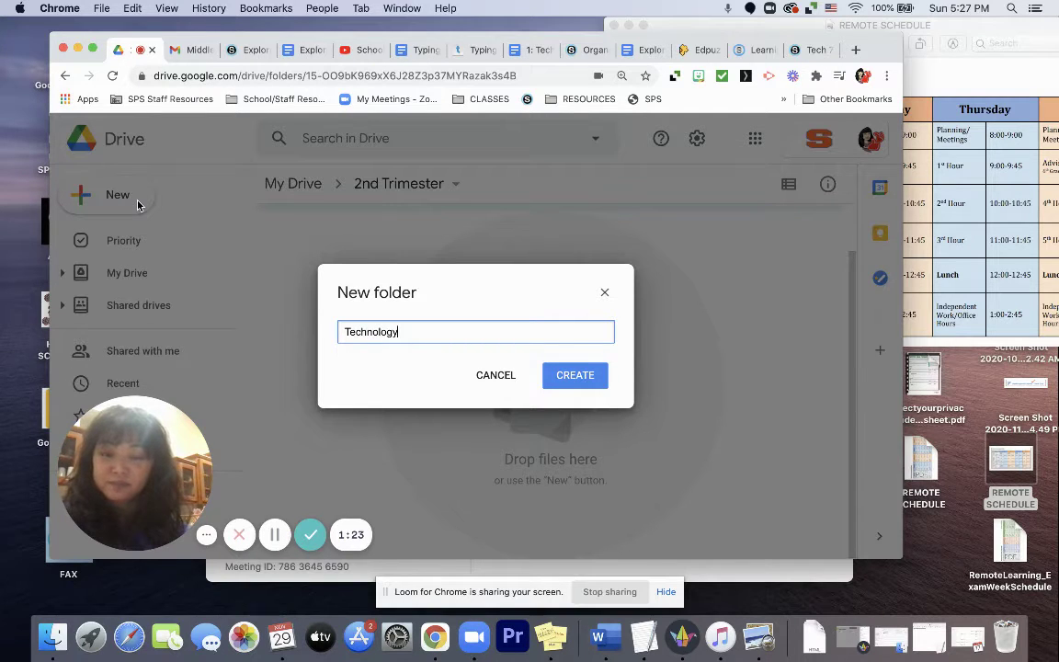
click(590, 377)
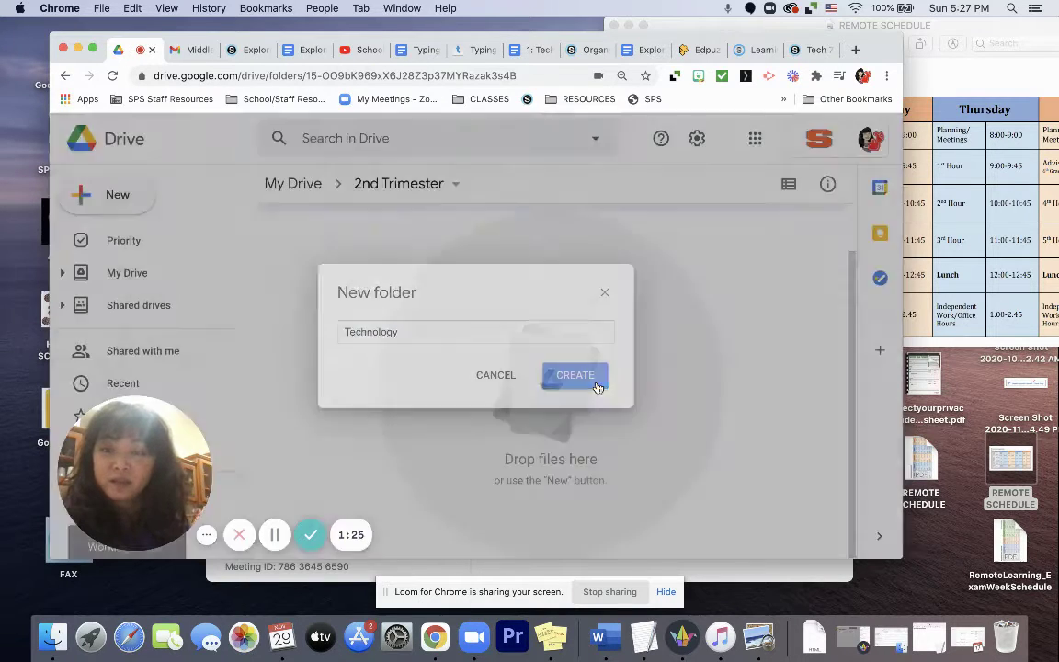
- Create another subfolder named "LA" inside the 2nd Trimester folder
click(124, 191)
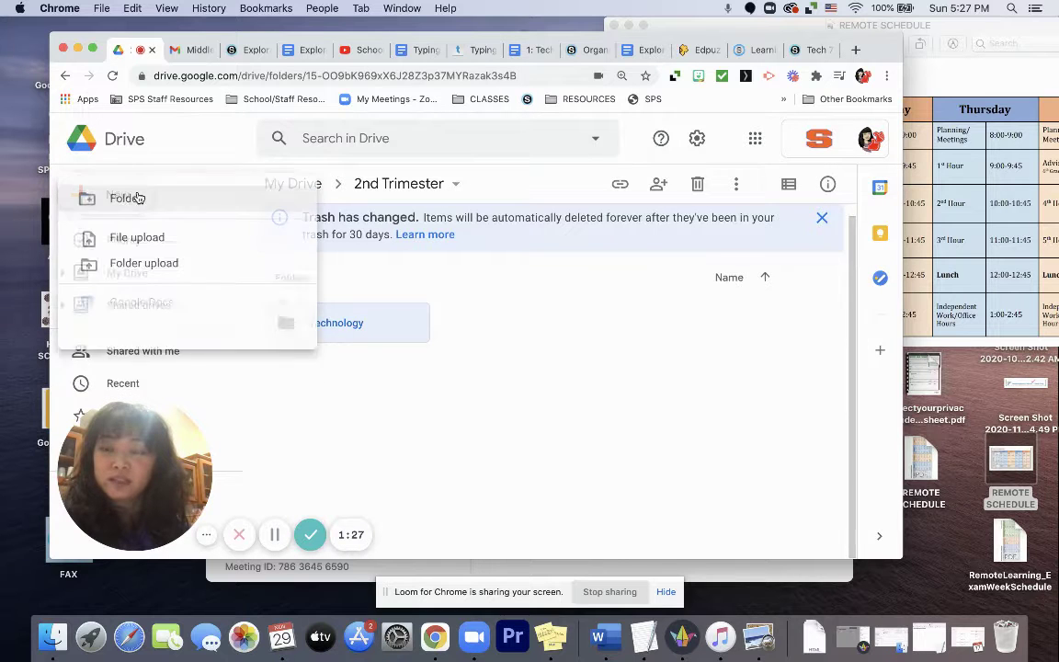
click(163, 200)
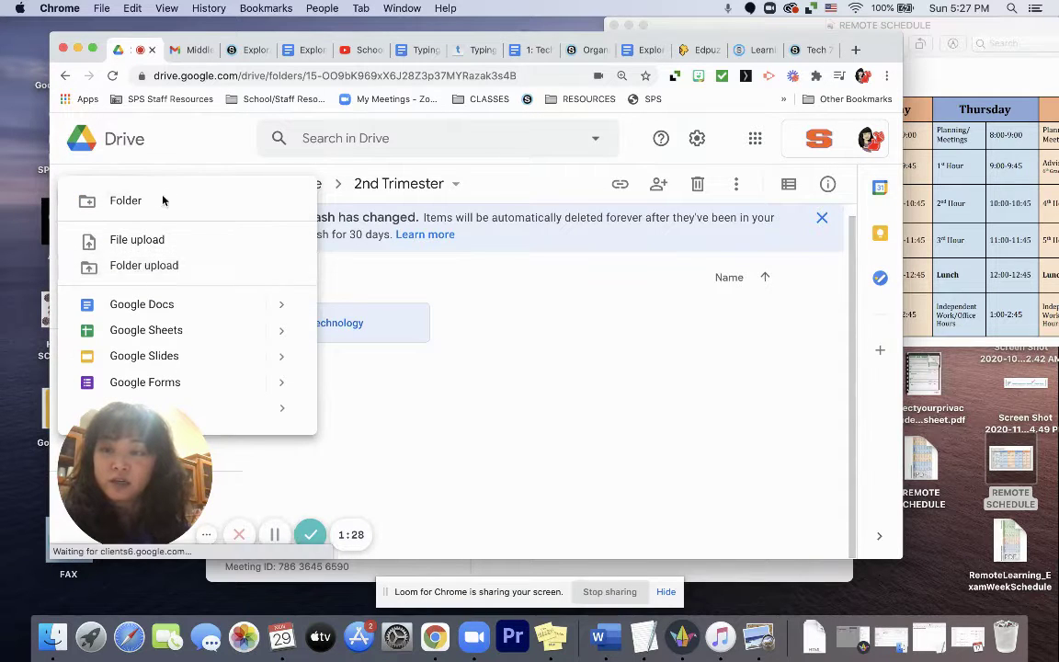
text(LA)
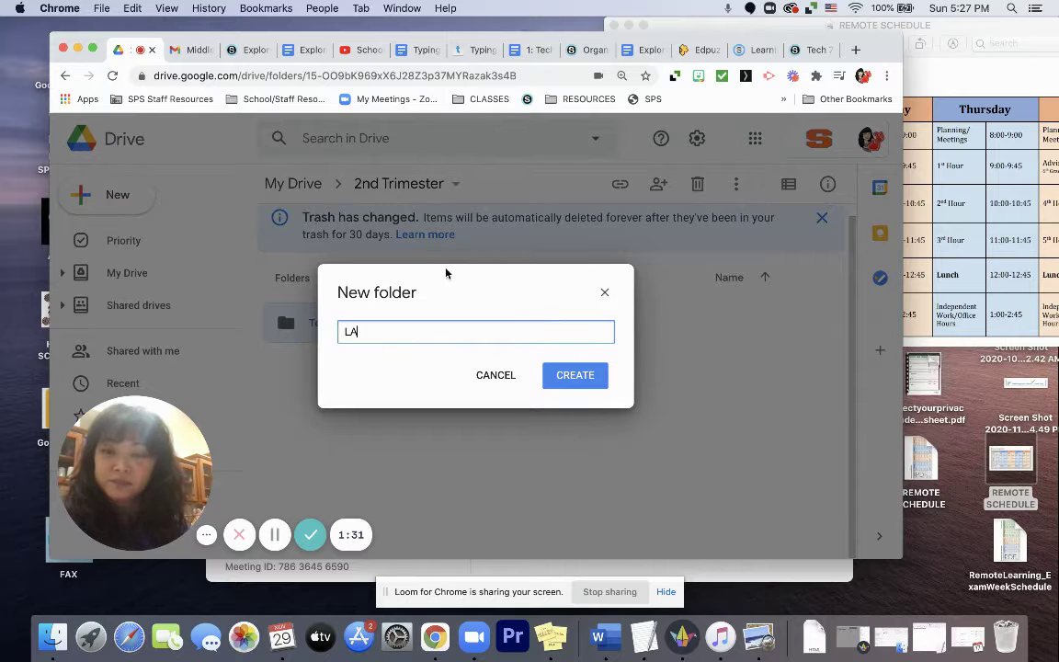
click(570, 375)
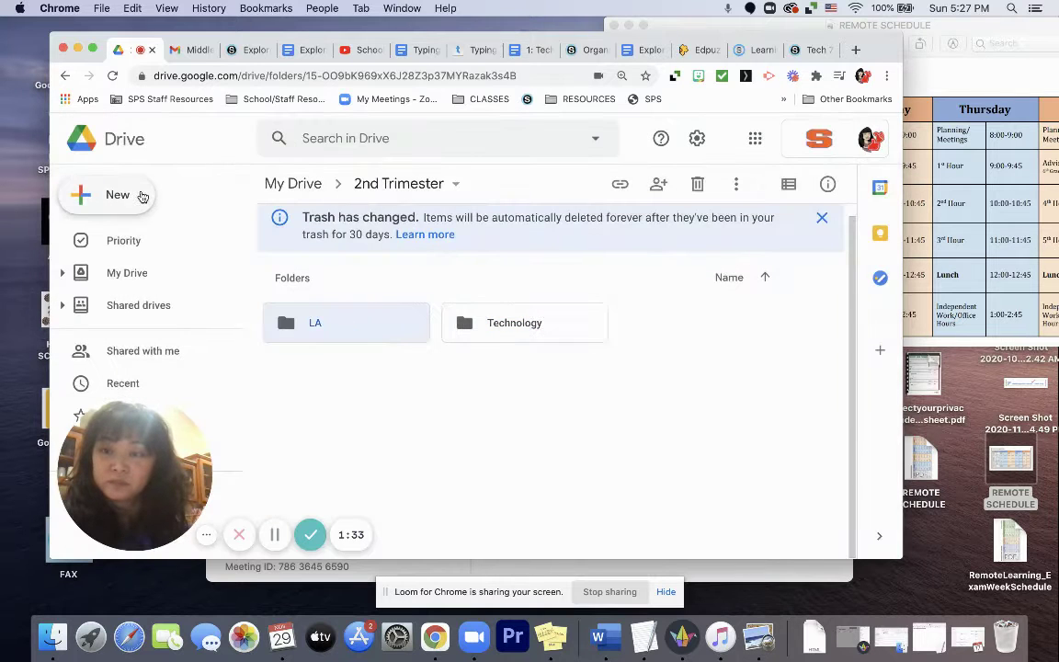
click(142, 196)
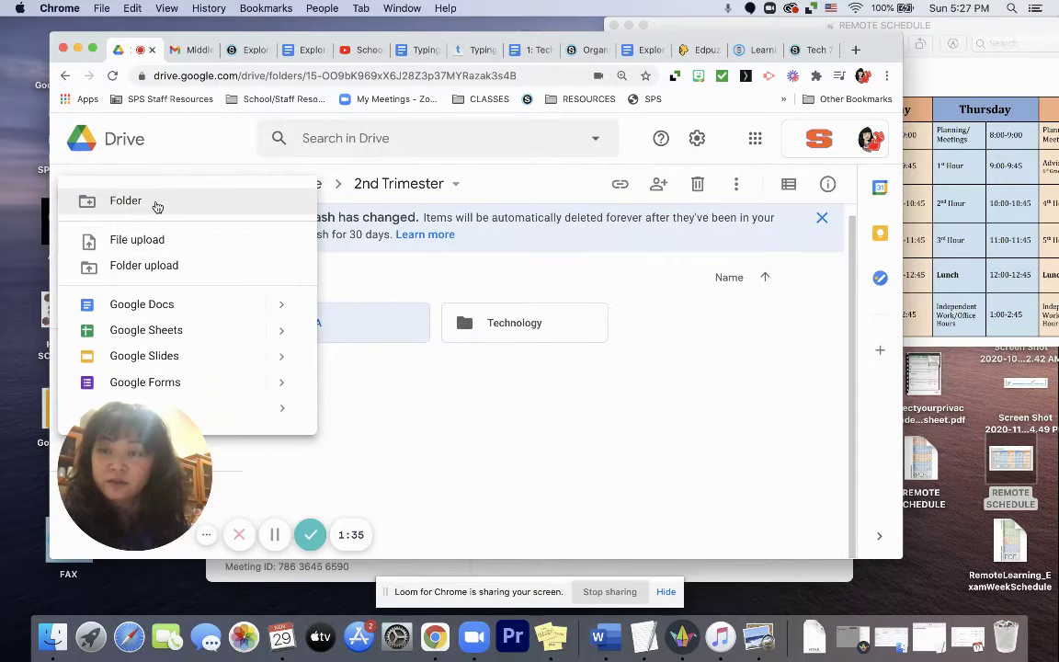
click(156, 203)
text(Scien)
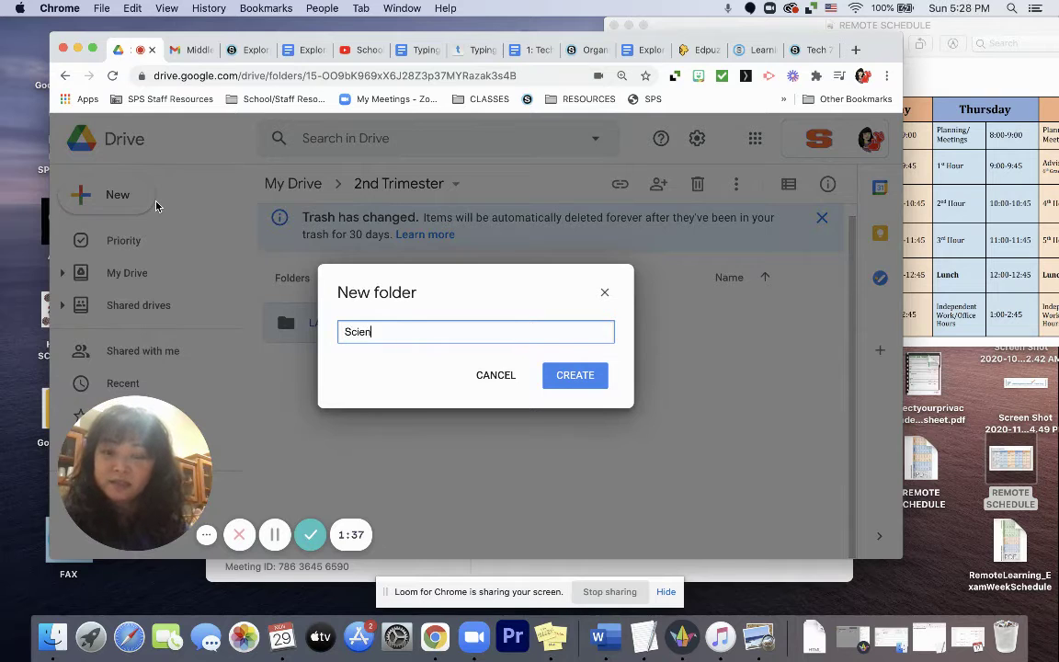
text(ce)
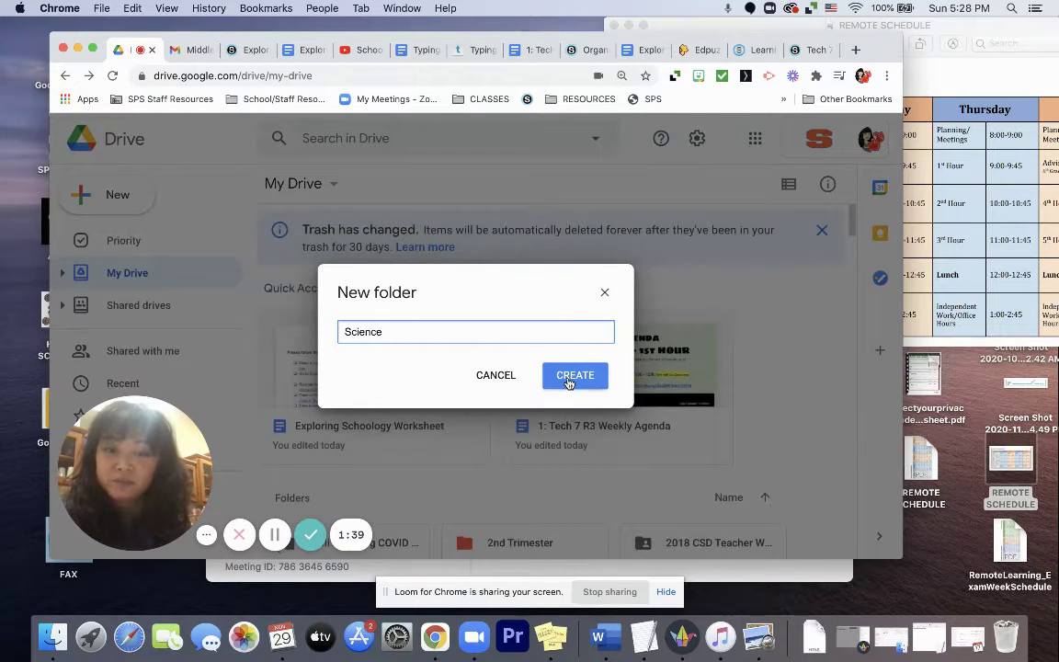
click(502, 378)
double_click(515, 538)
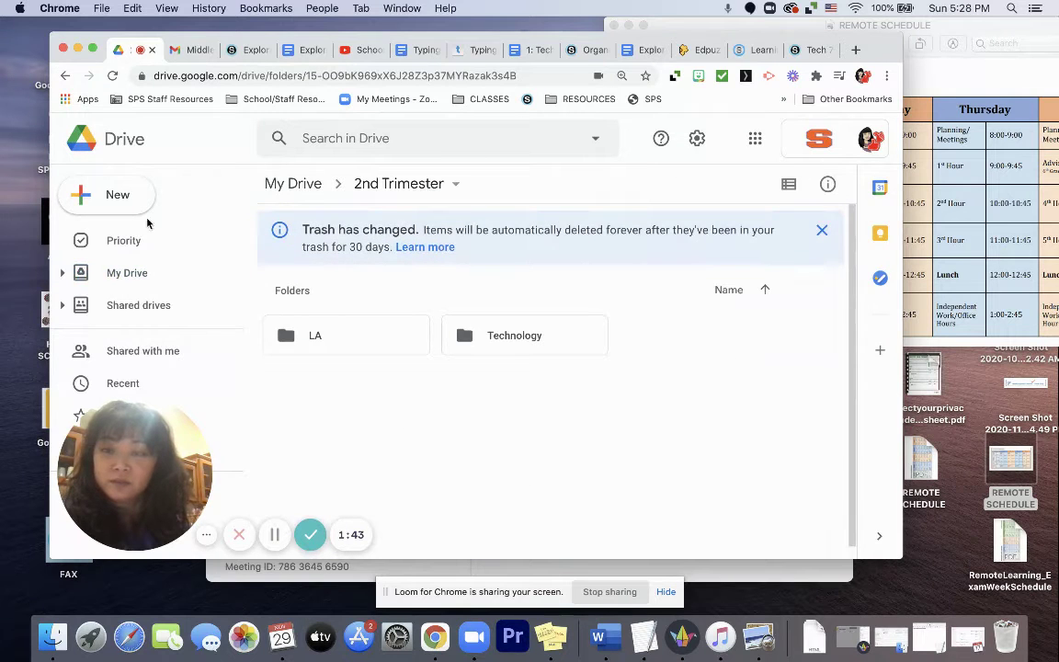
- Create a subfolder named "Science" inside the 2nd Trimester folder
click(124, 190)
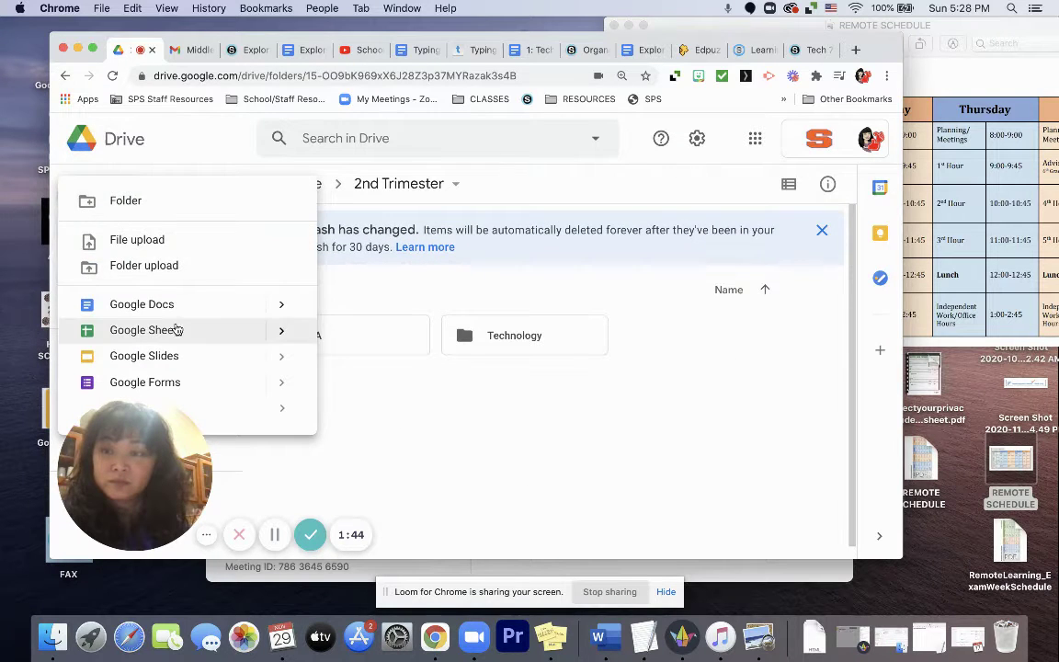
click(203, 201)
text(Science)
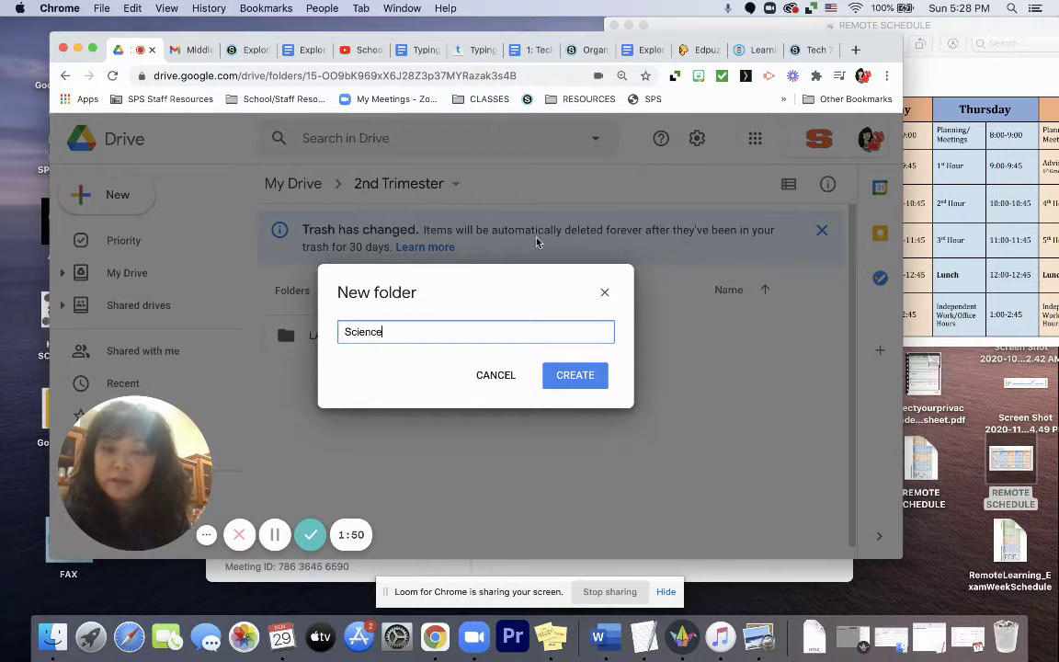
click(575, 374)
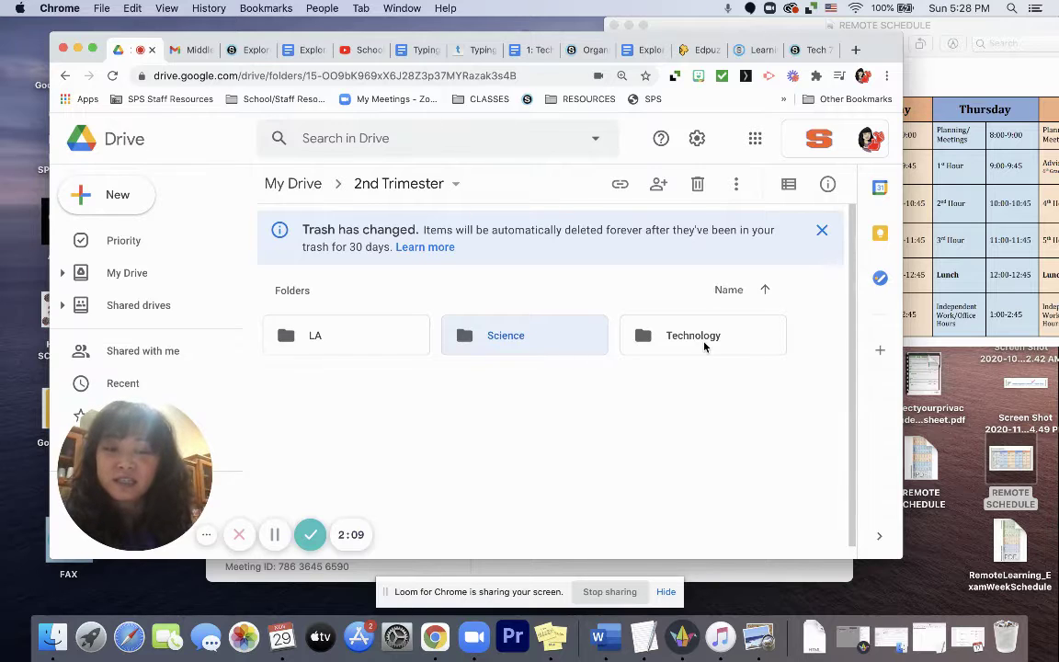
- Return from the 2nd Trimester folder to My Drive and look over its folders and loose files
scroll(578, 457, down, 1)
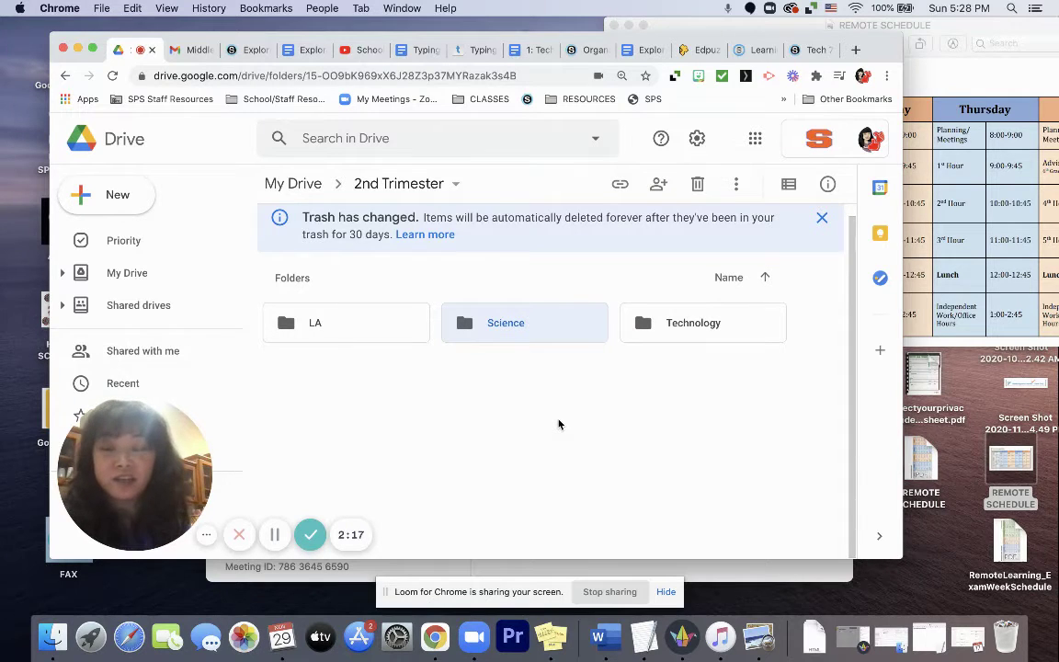
click(317, 185)
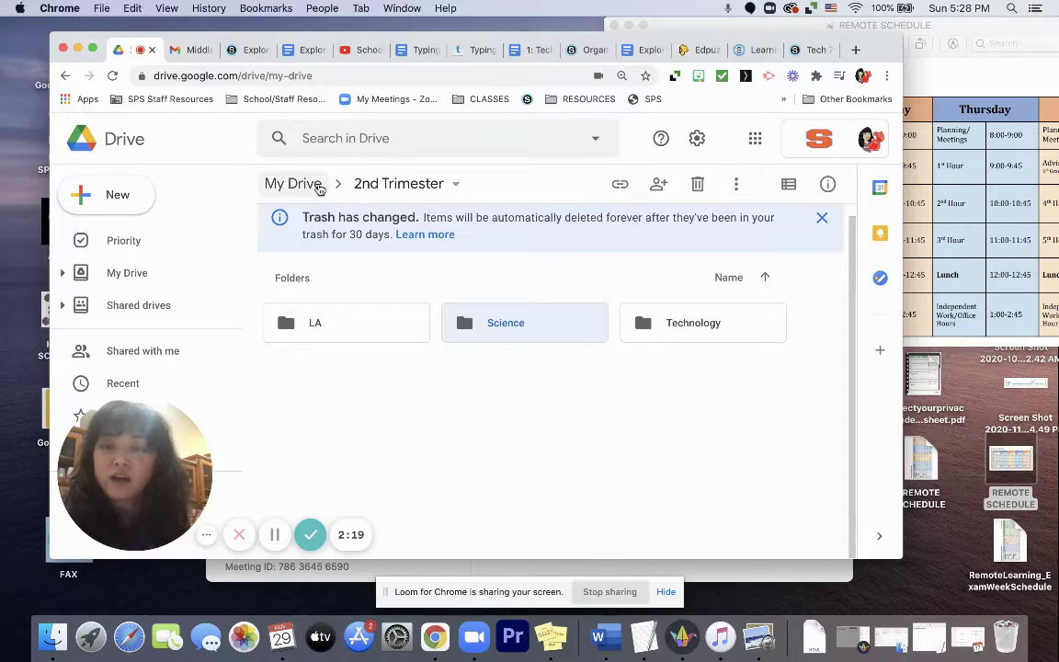
scroll(428, 421, down, 5)
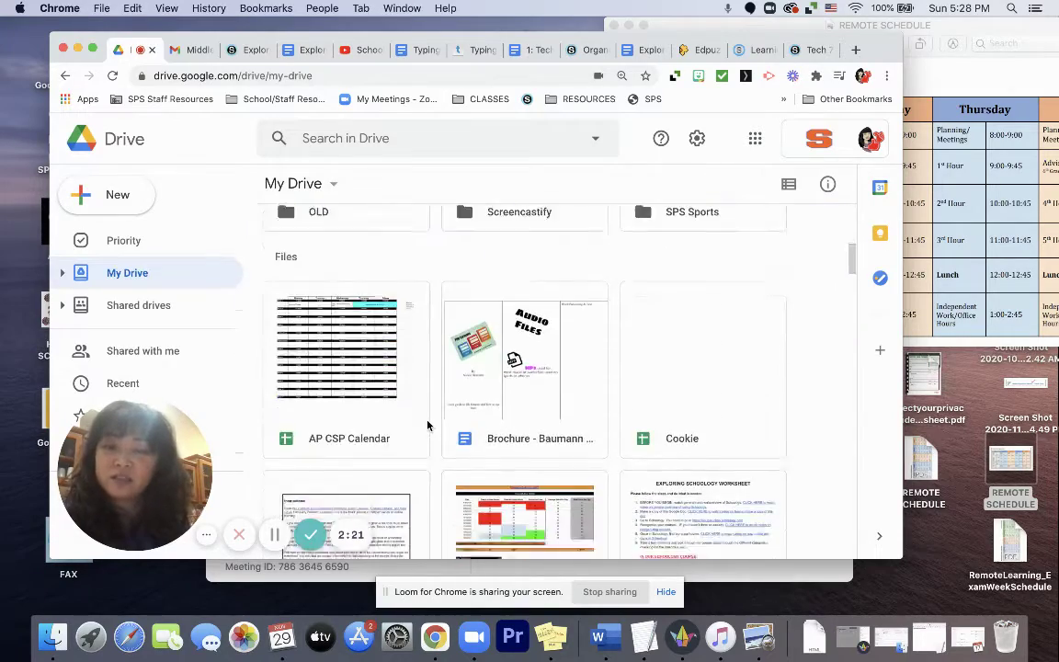
scroll(427, 425, down, 5)
scroll(428, 424, up, 4)
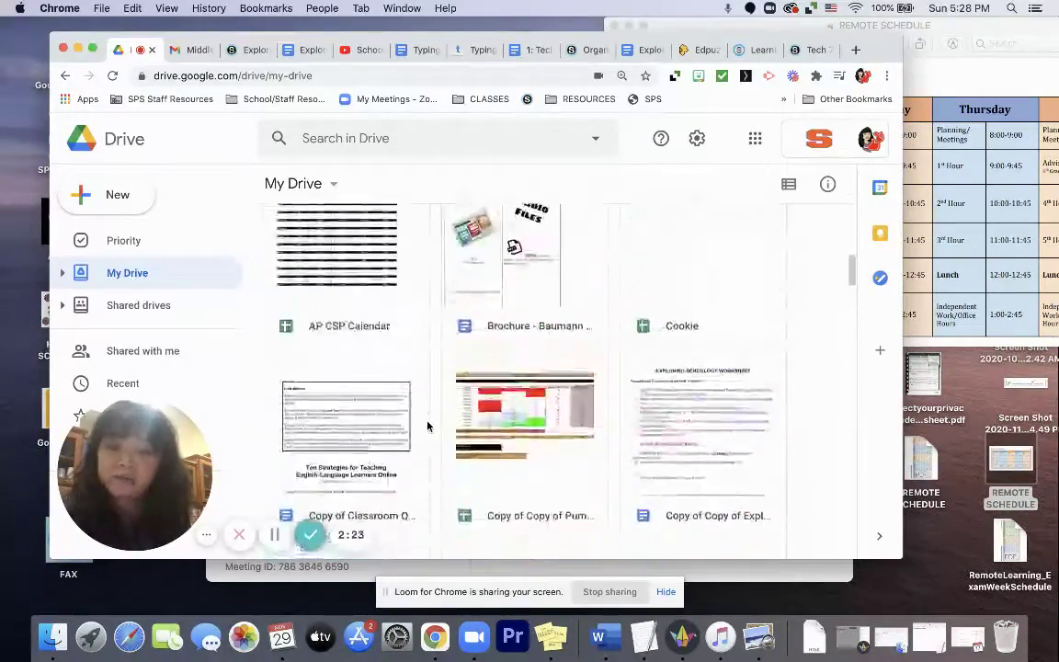
scroll(427, 424, up, 4)
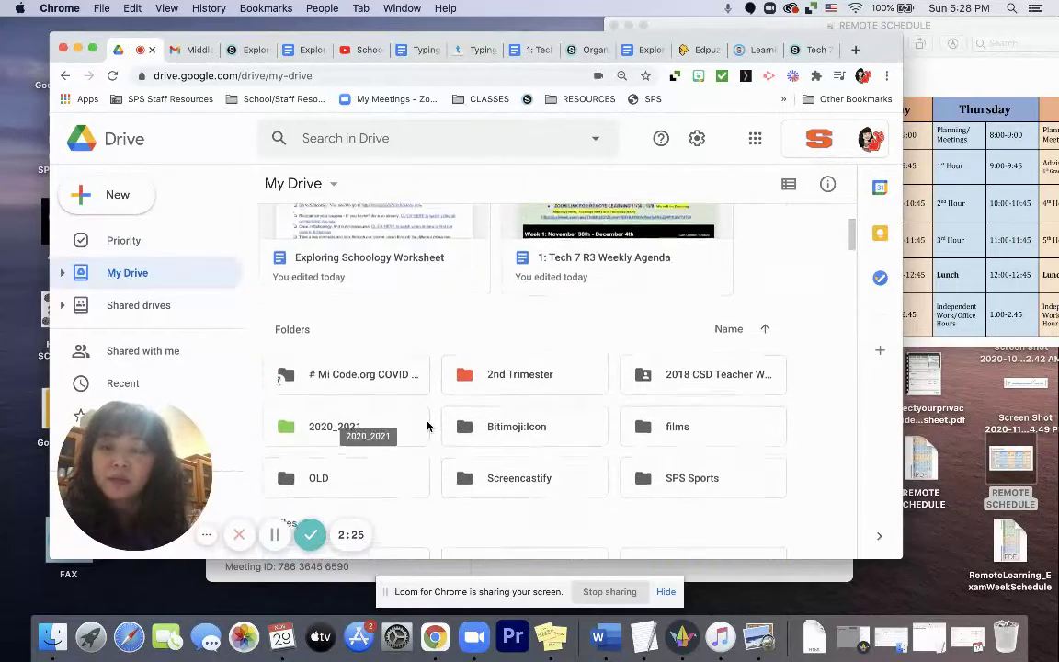
scroll(428, 425, down, 2)
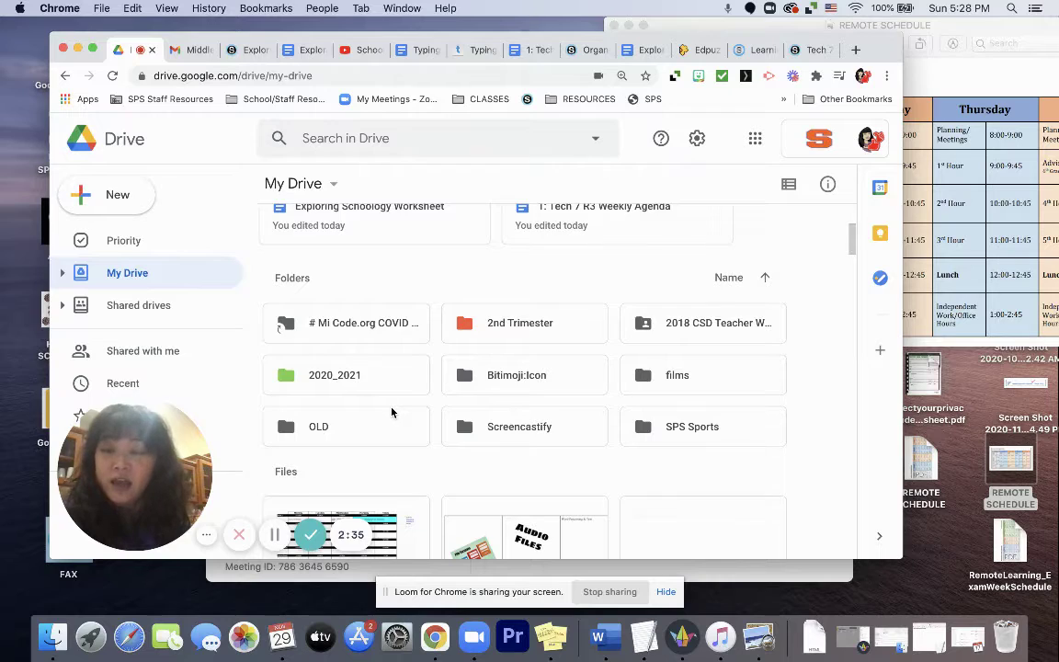
scroll(391, 412, down, 3)
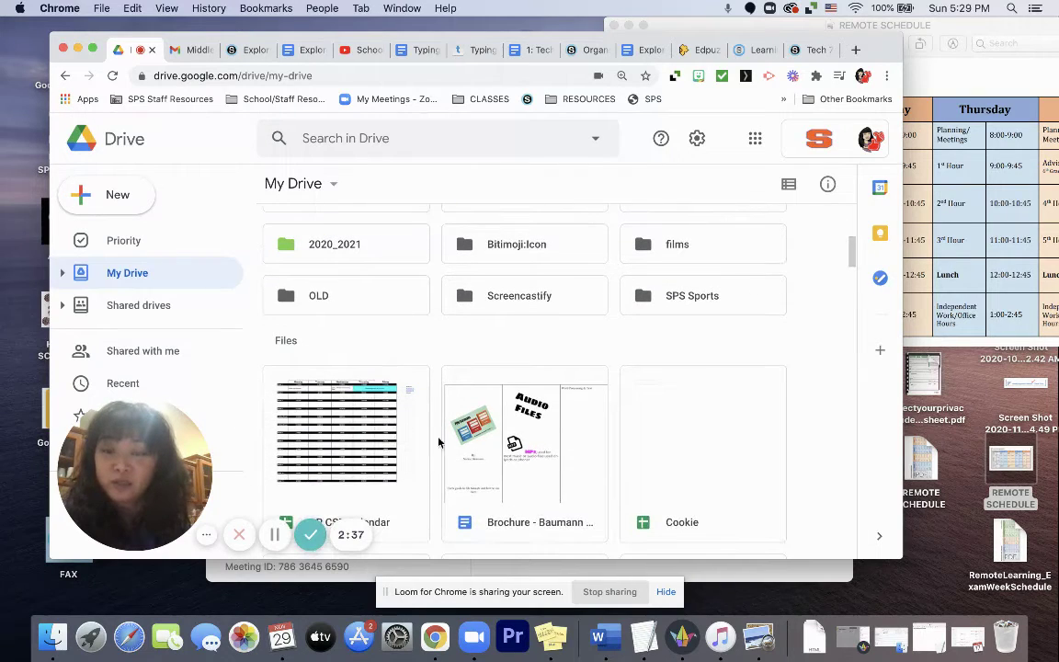
scroll(538, 469, down, 5)
scroll(538, 471, up, 3)
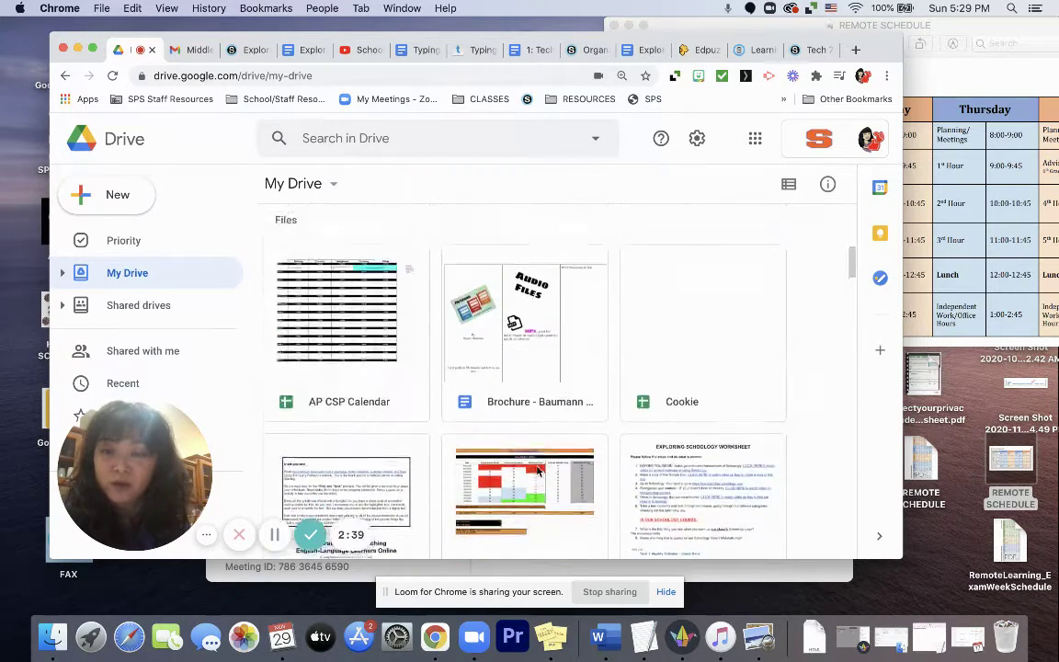
scroll(538, 471, up, 3)
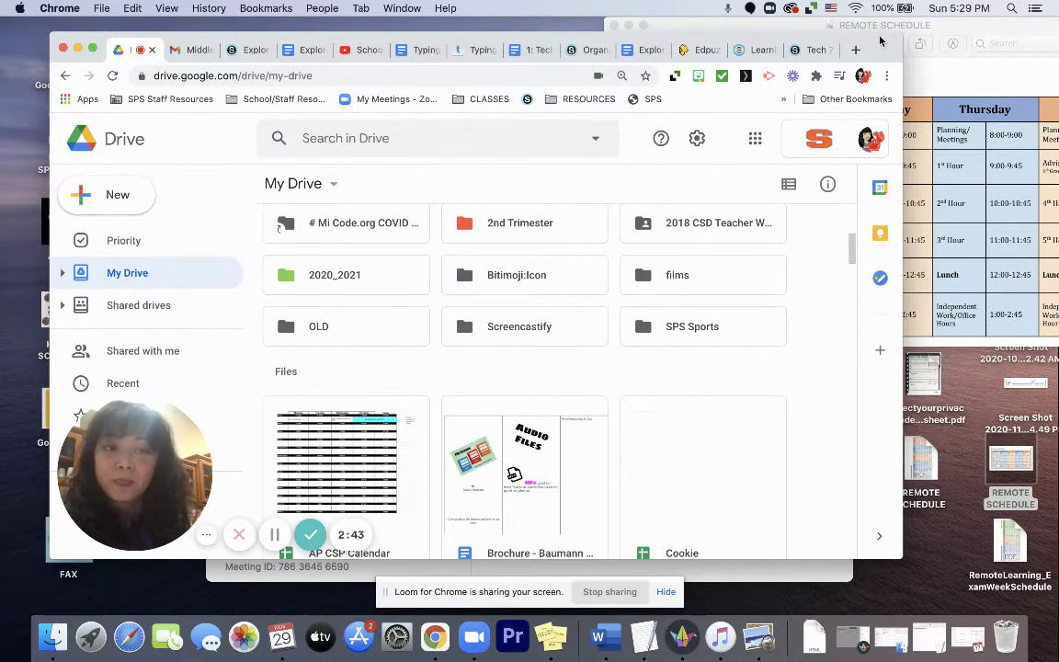
- Move the browser window slightly up and to the right on the desktop
drag(795, 39, 843, 24)
drag(929, 16, 921, 16)
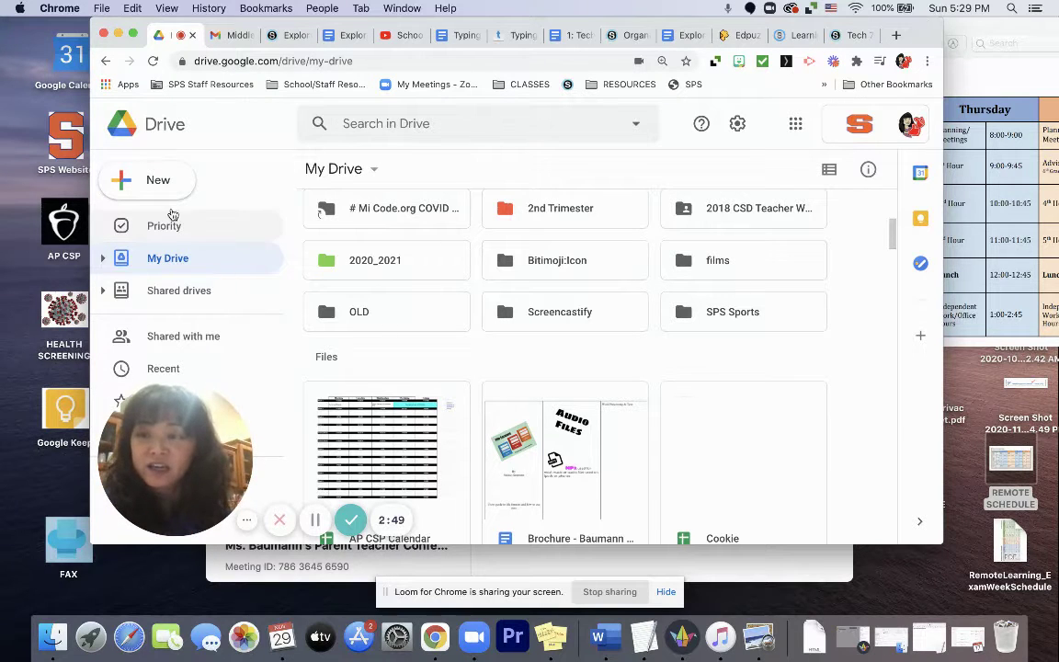
- Expand My Drive and its 2nd Trimester folder in the folder tree to show the class subfolders
click(103, 259)
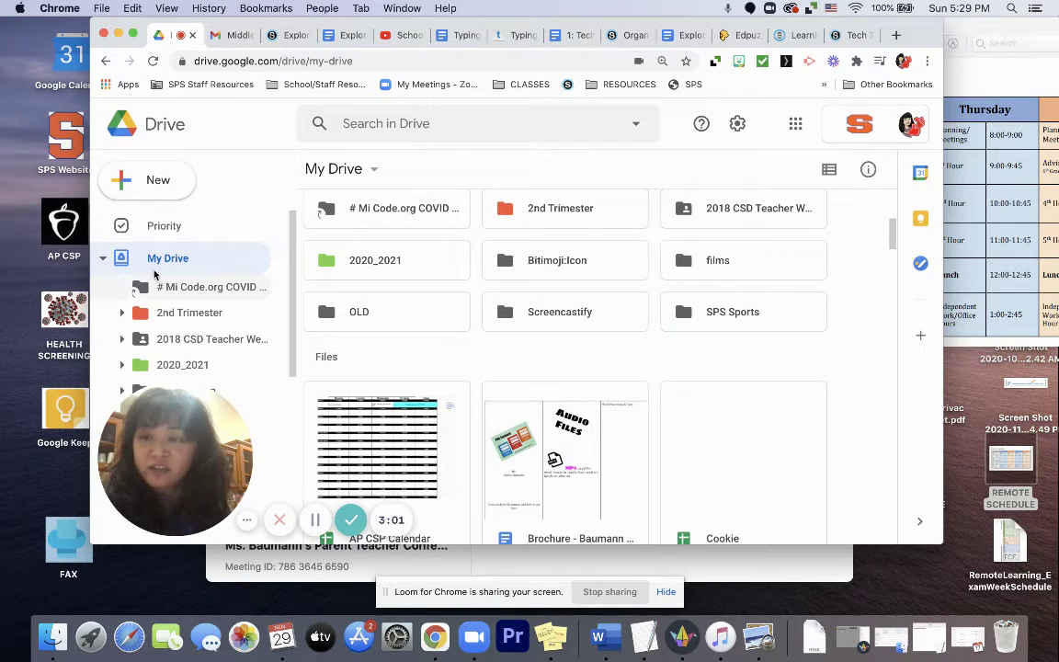
drag(291, 235, 288, 263)
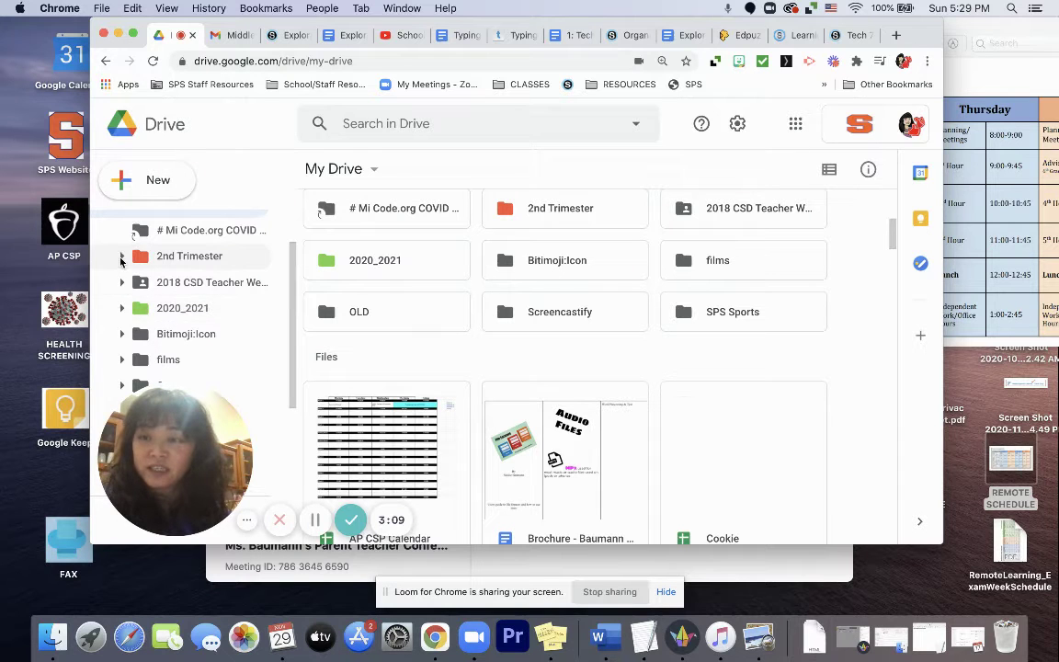
click(122, 259)
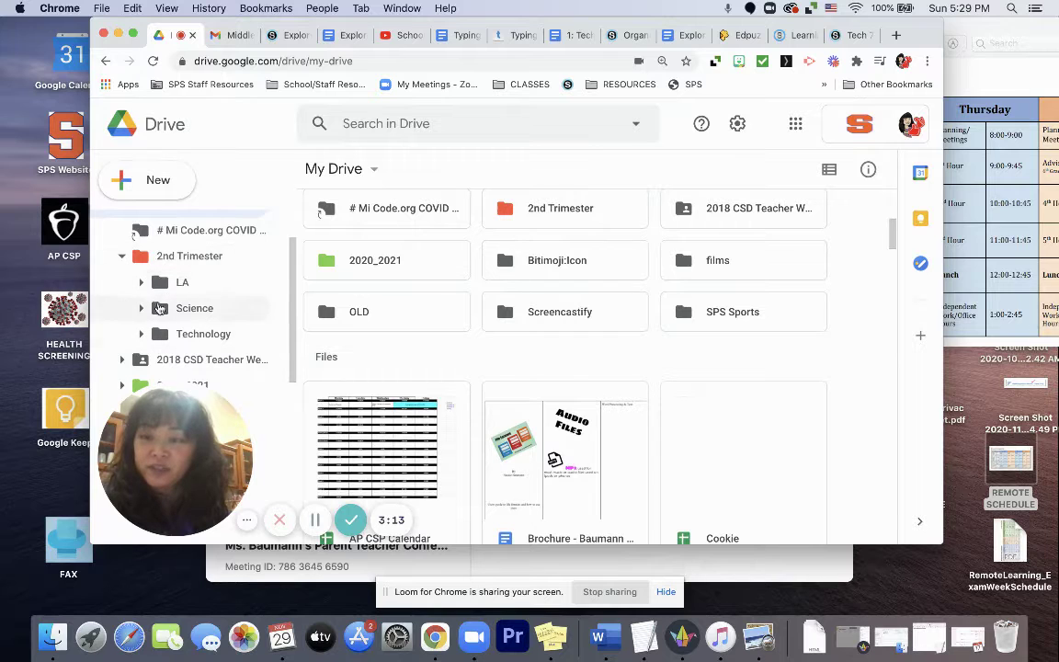
drag(294, 289, 276, 355)
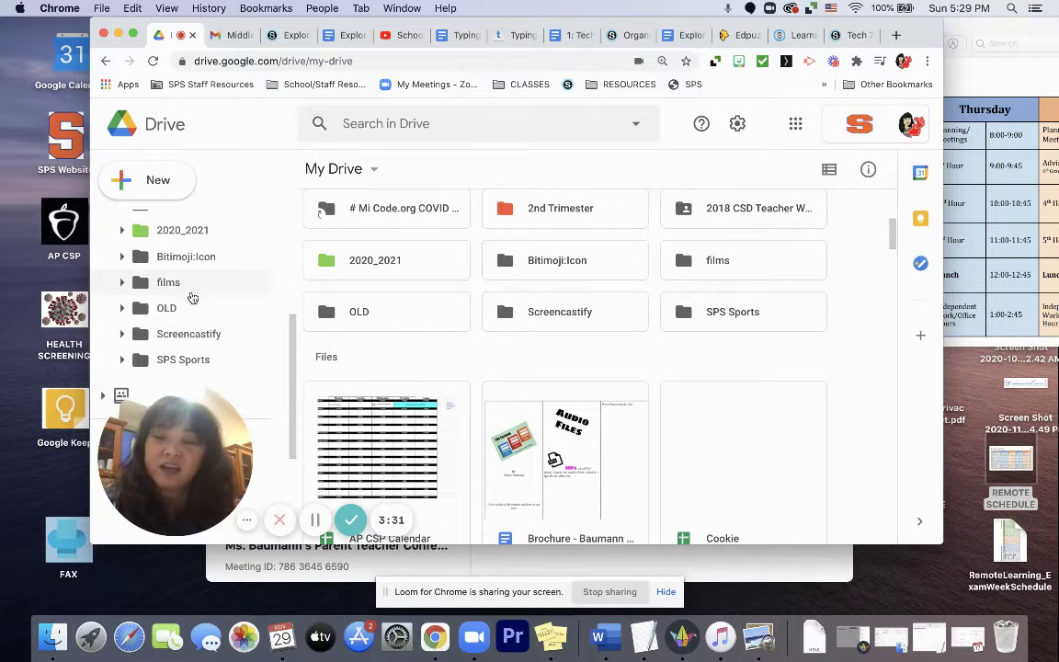
- Move the brochure document from My Drive into the 2020_2021 folder in the folder tree
scroll(537, 370, down, 2)
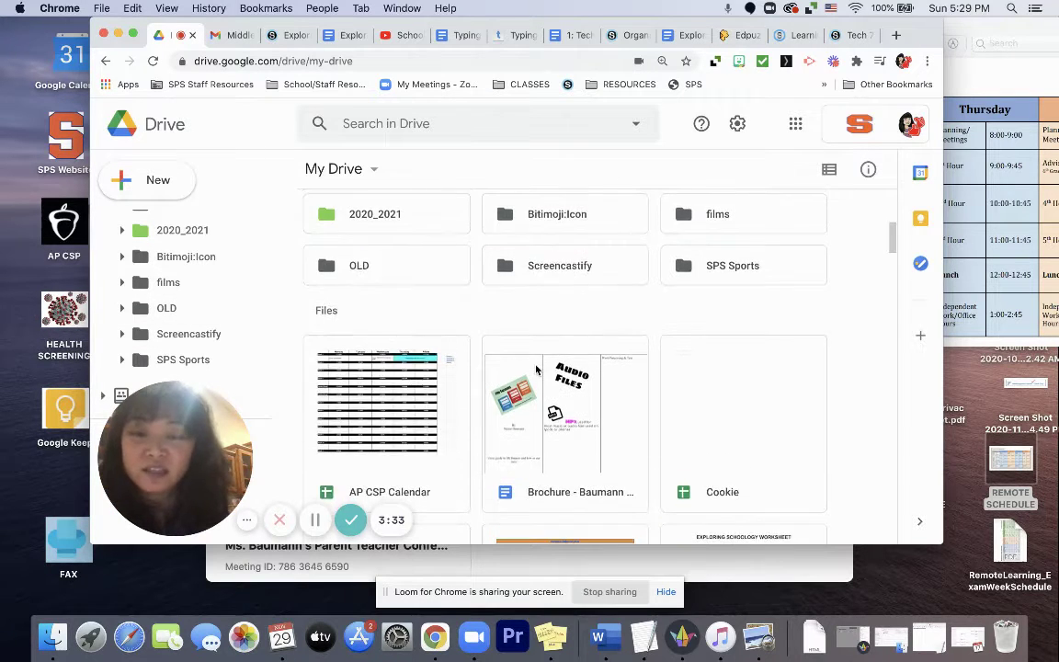
scroll(537, 370, up, 1)
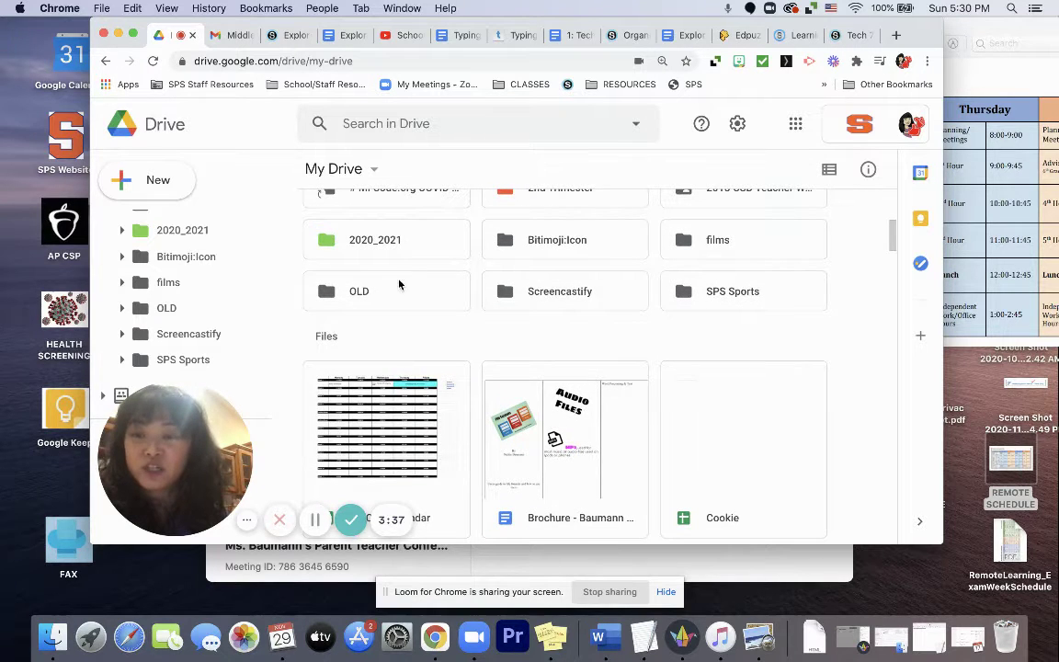
drag(555, 397, 184, 342)
scroll(311, 363, down, 1)
scroll(310, 363, down, 1)
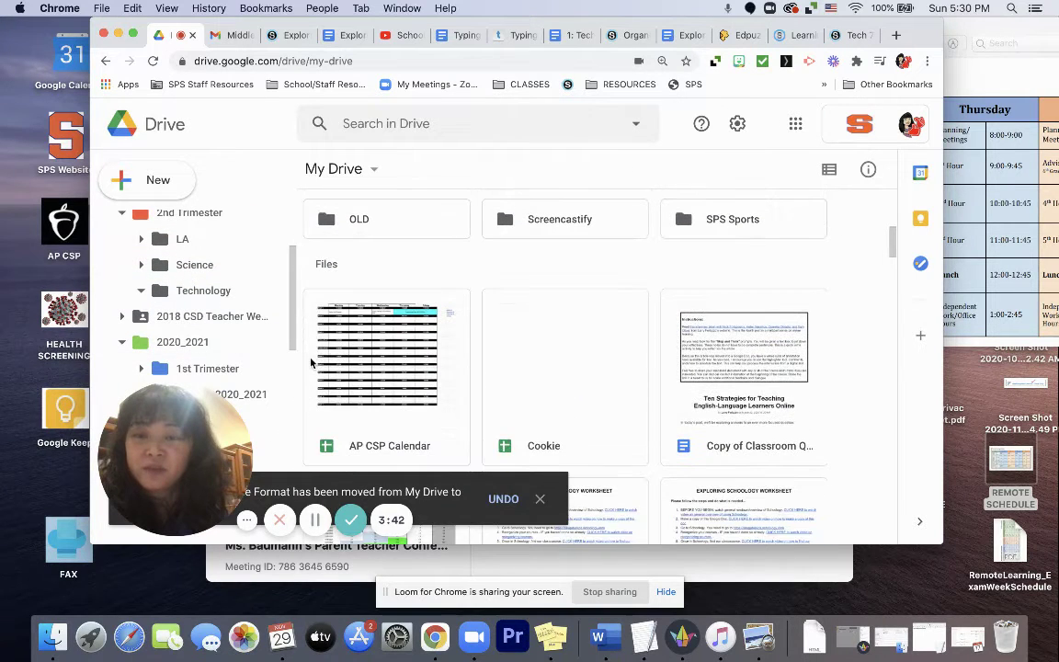
- Look over the subfolders of 2020_2021 and return to the beginning of the folder tree
scroll(231, 311, down, 5)
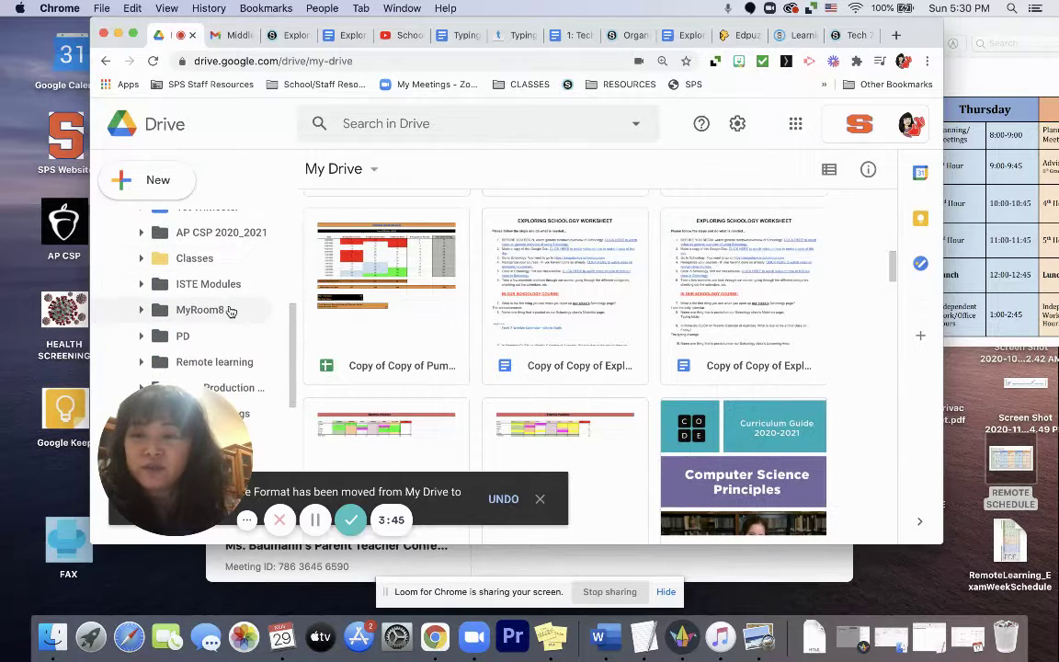
scroll(231, 312, up, 1)
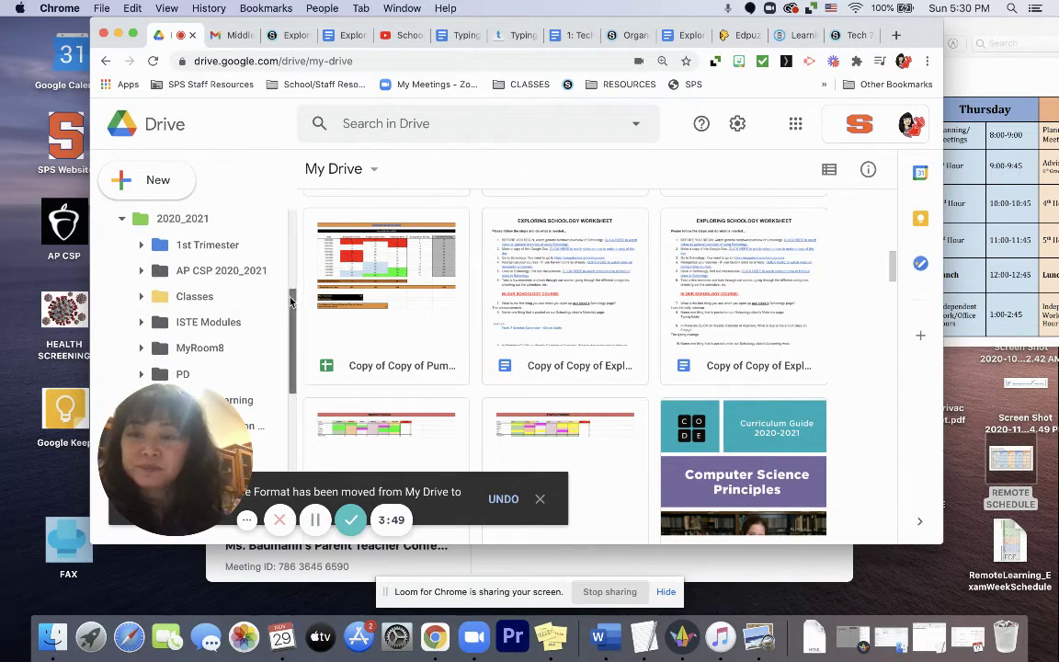
drag(293, 301, 293, 226)
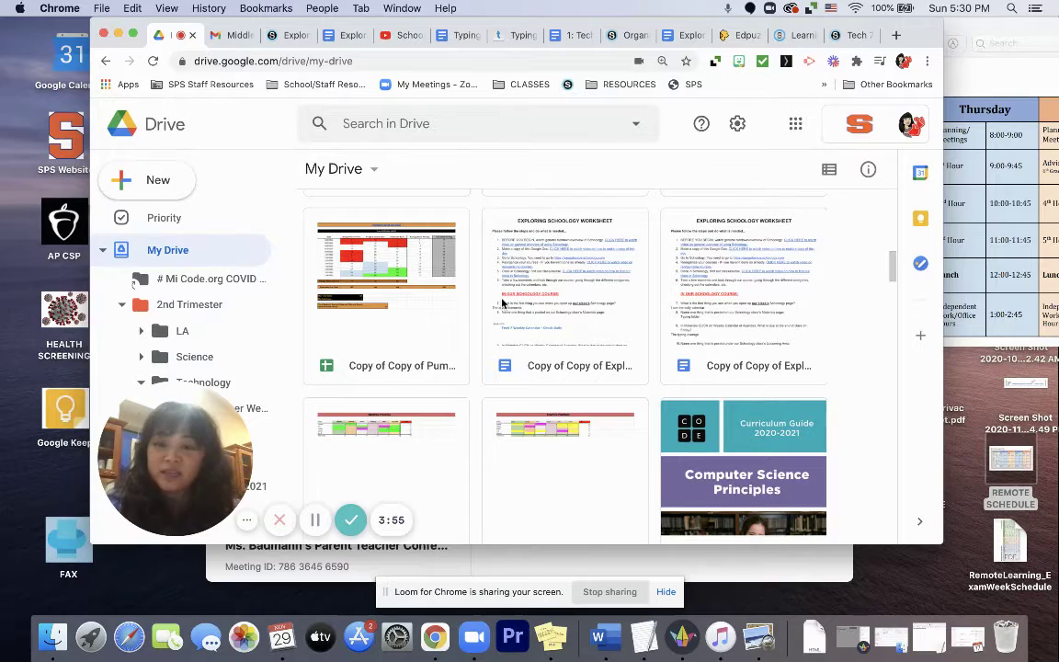
- Select a continuous run of files in My Drive ending with Copy of Learner Profile Template, and clear the selection
scroll(502, 303, down, 5)
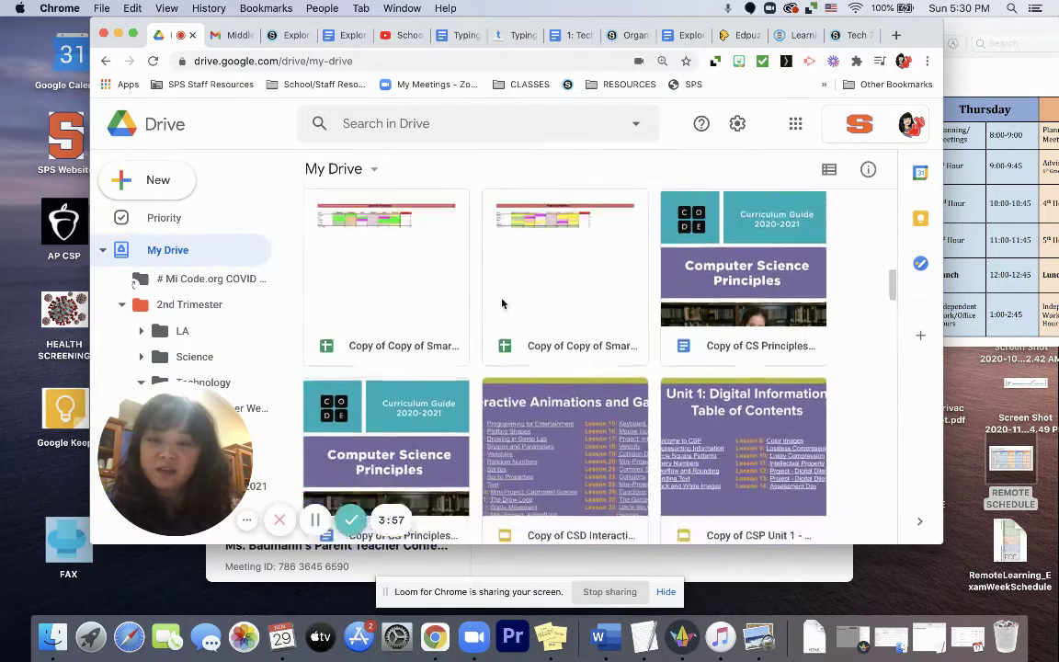
scroll(502, 303, down, 10)
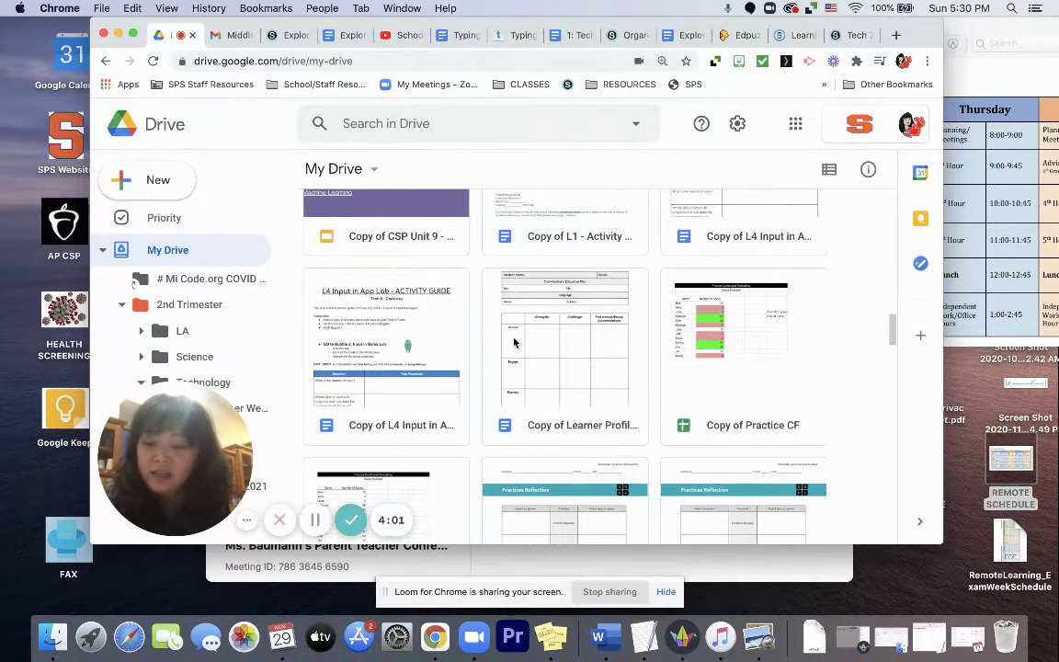
click(517, 335)
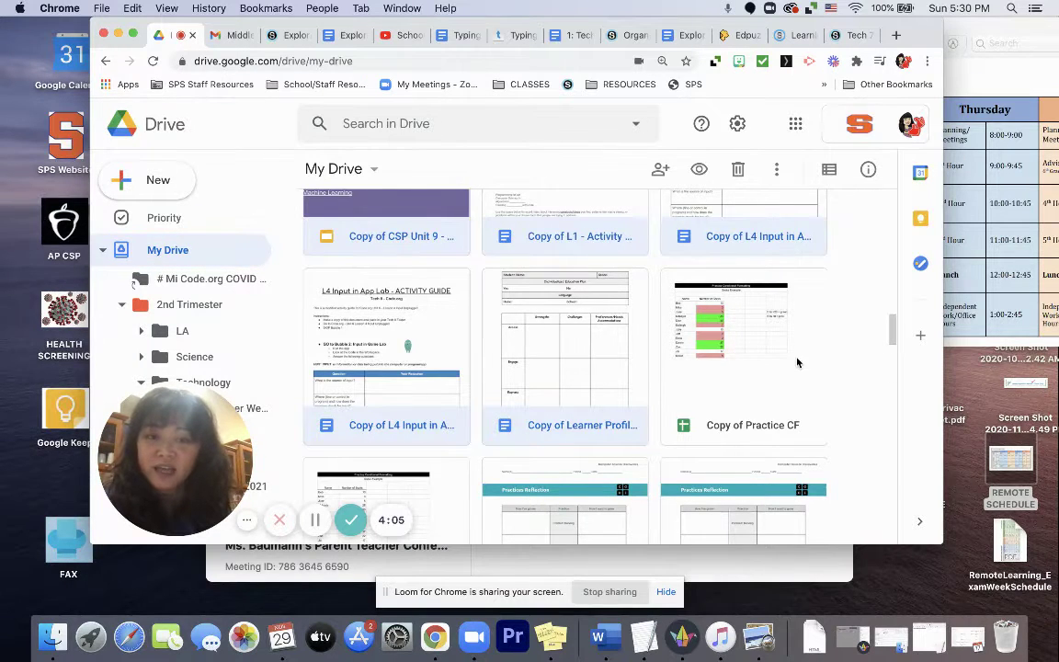
scroll(797, 362, up, 5)
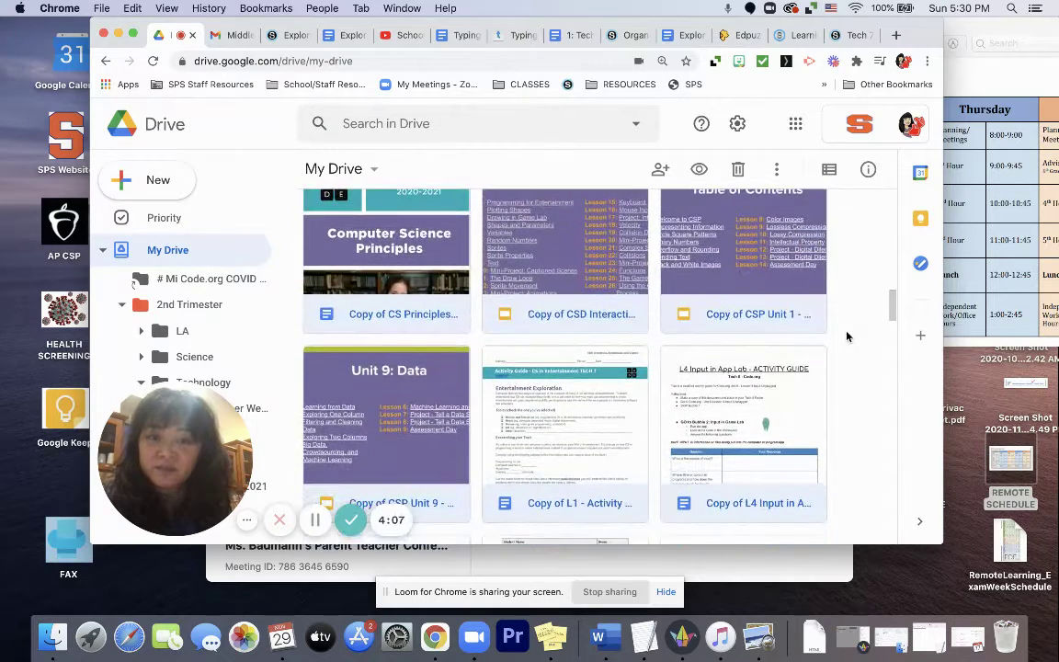
click(847, 337)
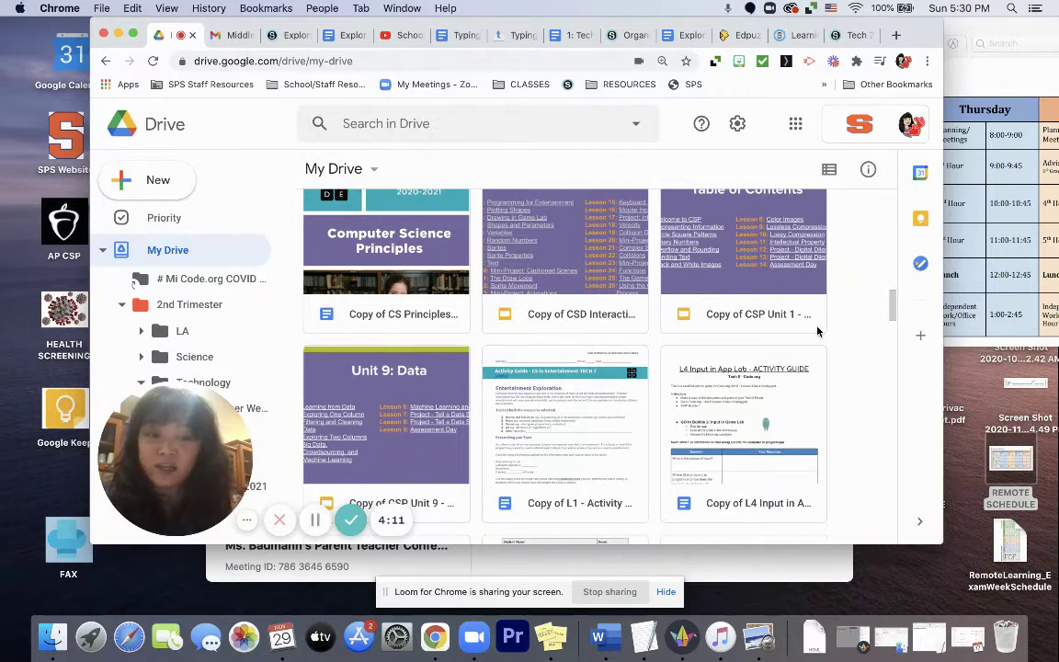
- Select the two "Copy of U3L17 Peer R..." documents and move them together from My Drive into the OLD folder
drag(894, 296, 856, 383)
click(751, 342)
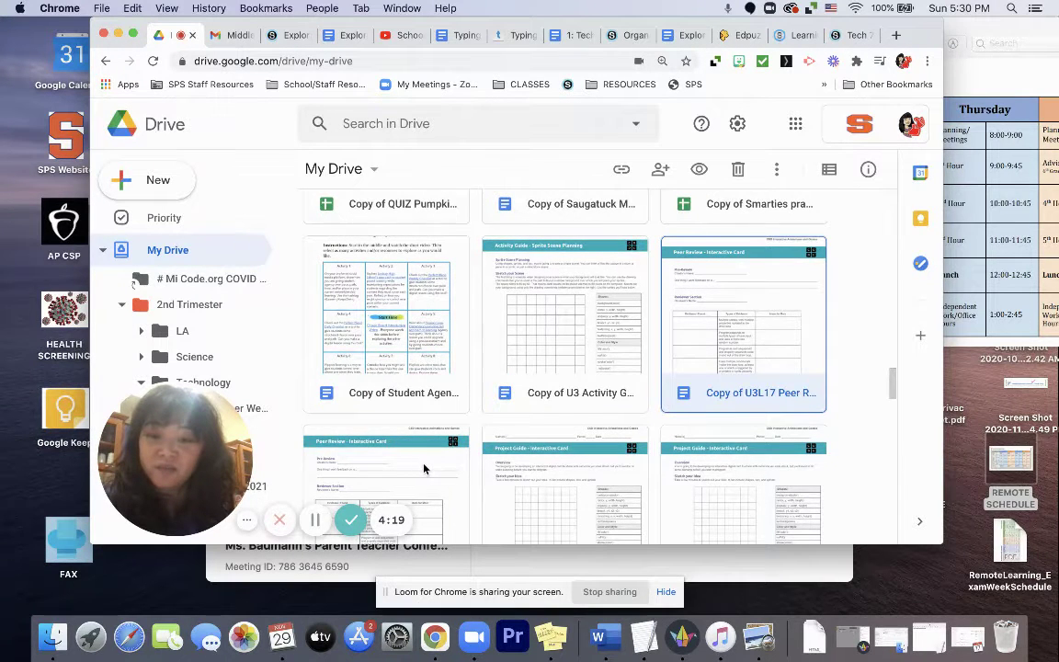
scroll(424, 469, down, 1)
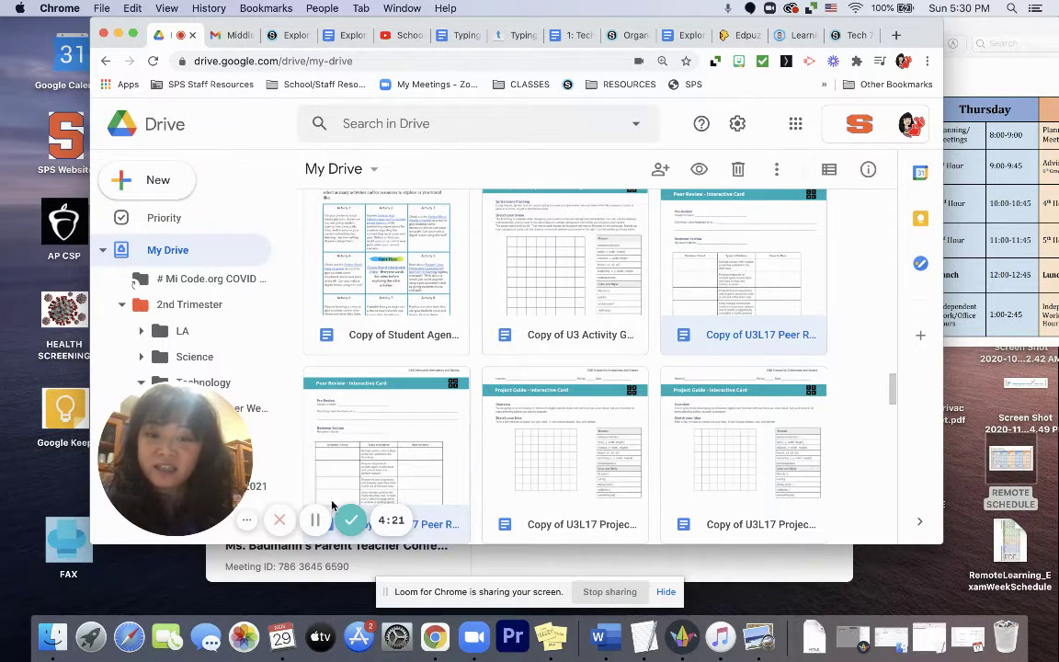
drag(386, 444, 327, 365)
scroll(244, 315, down, 10)
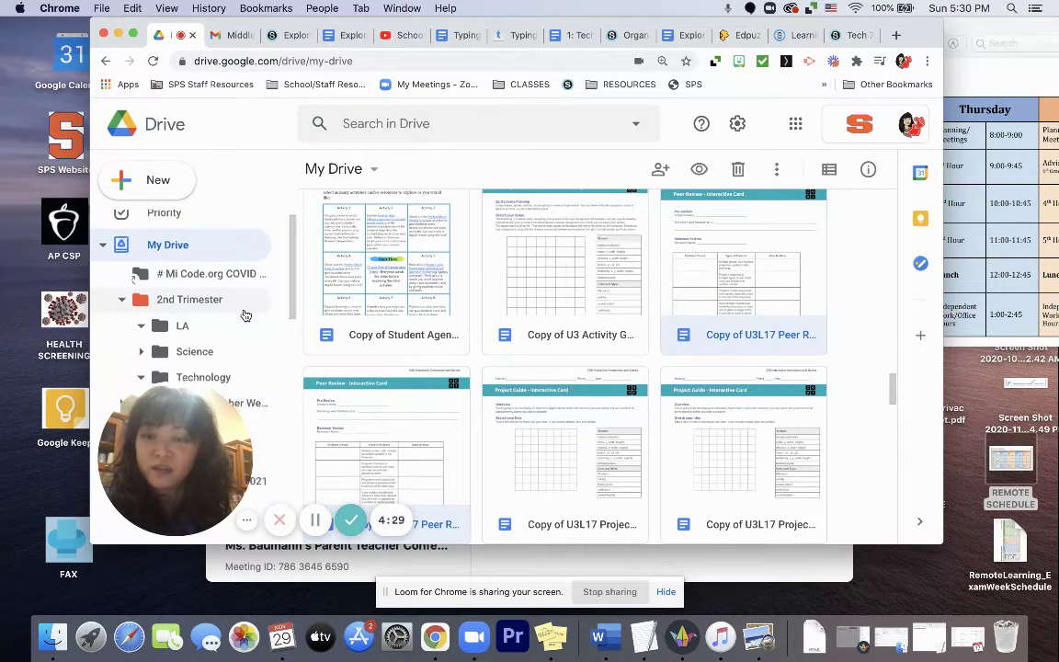
scroll(244, 313, down, 3)
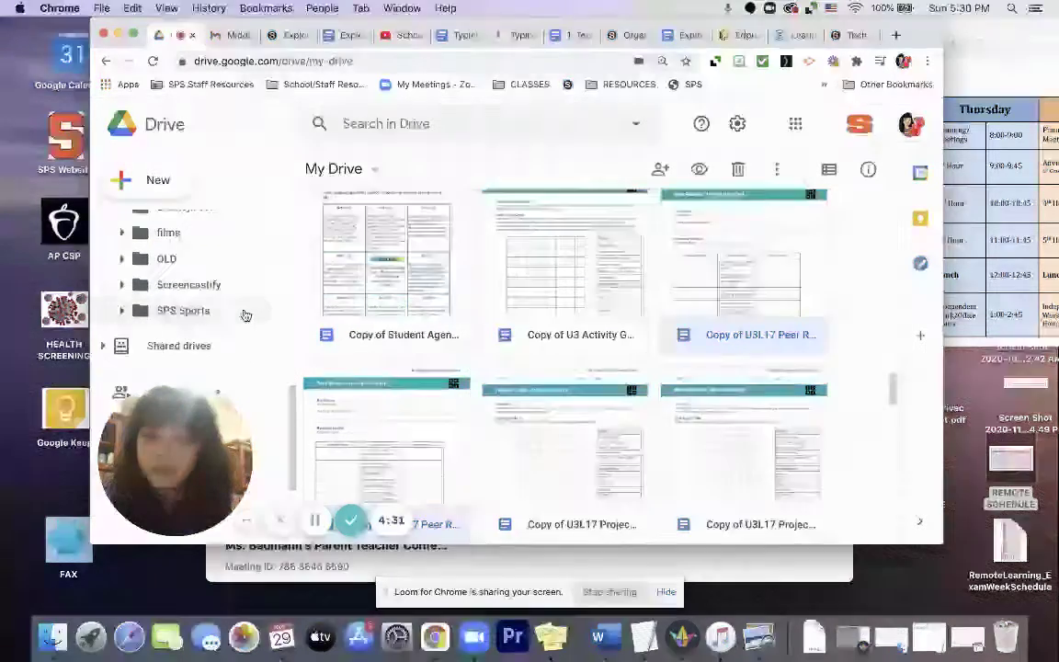
drag(336, 368, 197, 321)
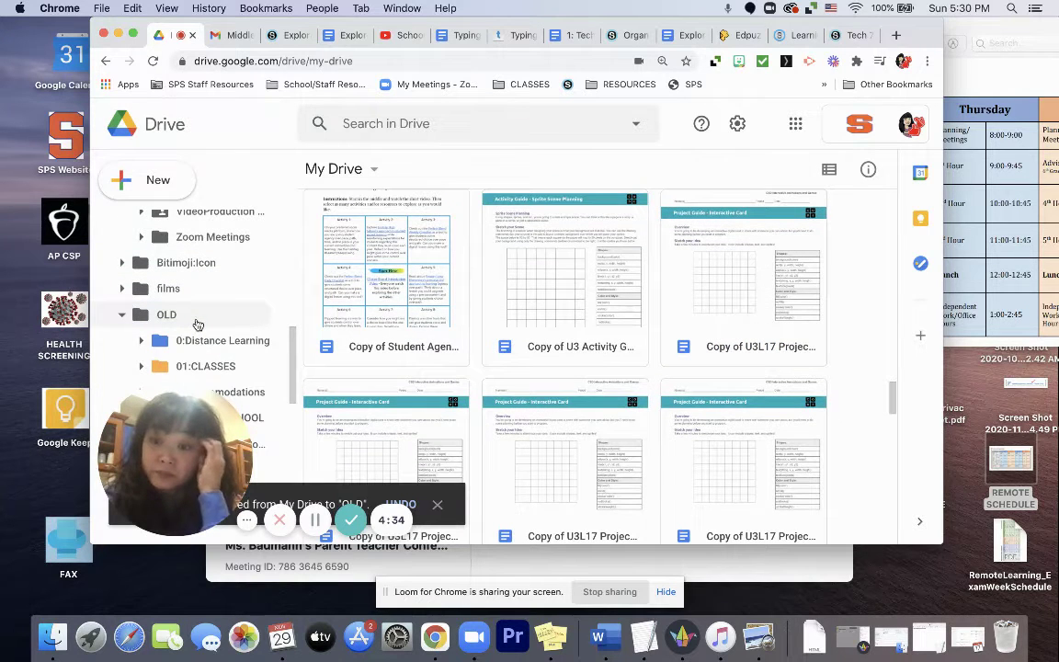
- Open the OLD folder to look at its contents, and return to My Drive
click(188, 320)
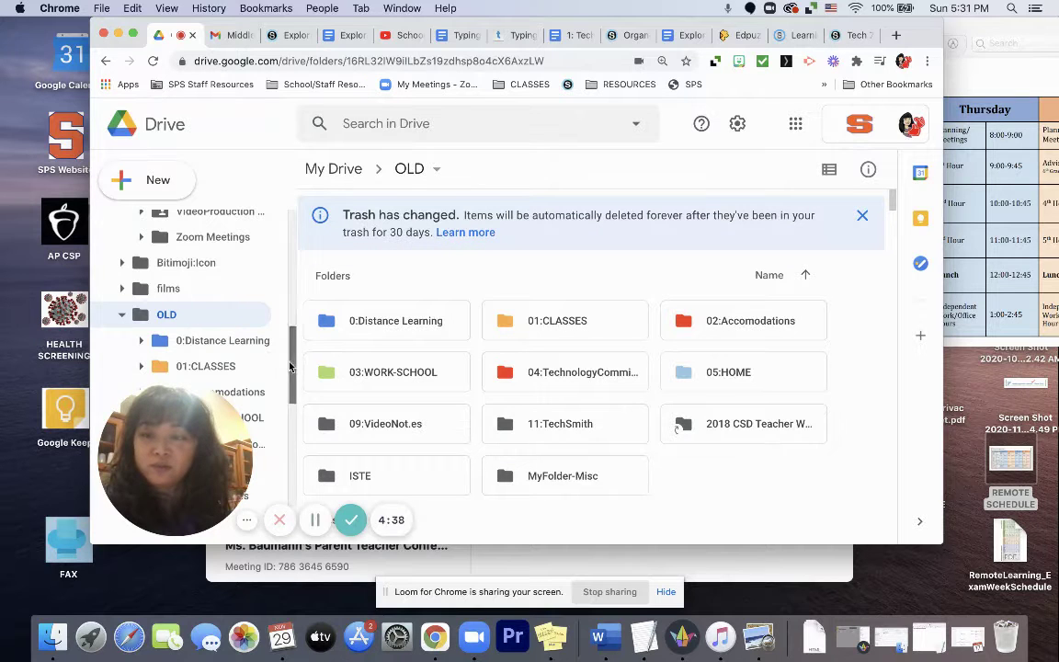
drag(291, 356, 290, 239)
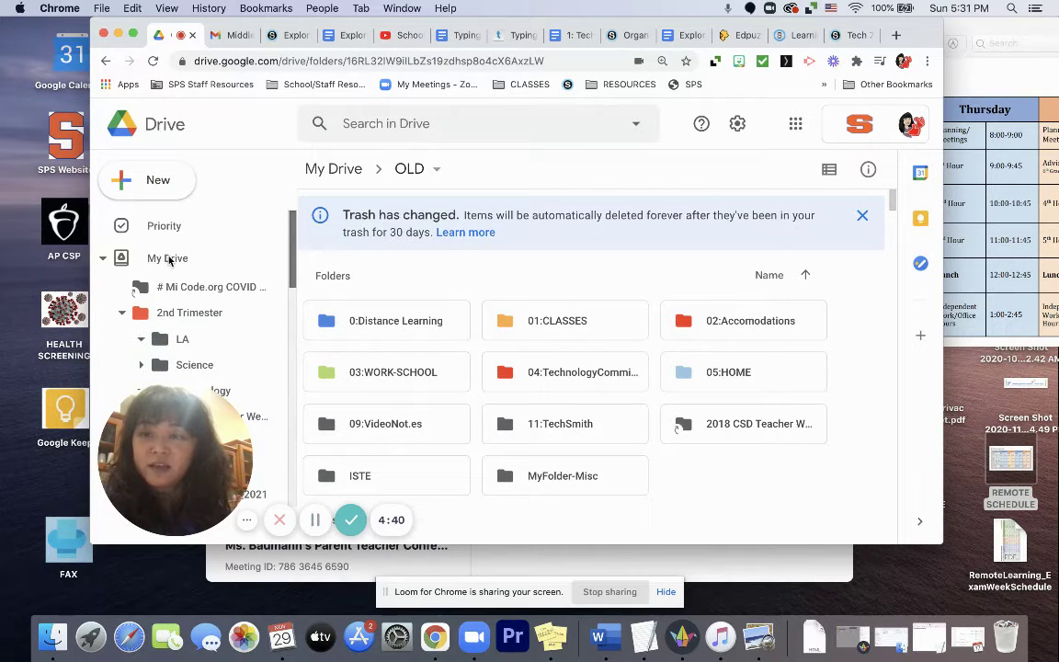
click(169, 260)
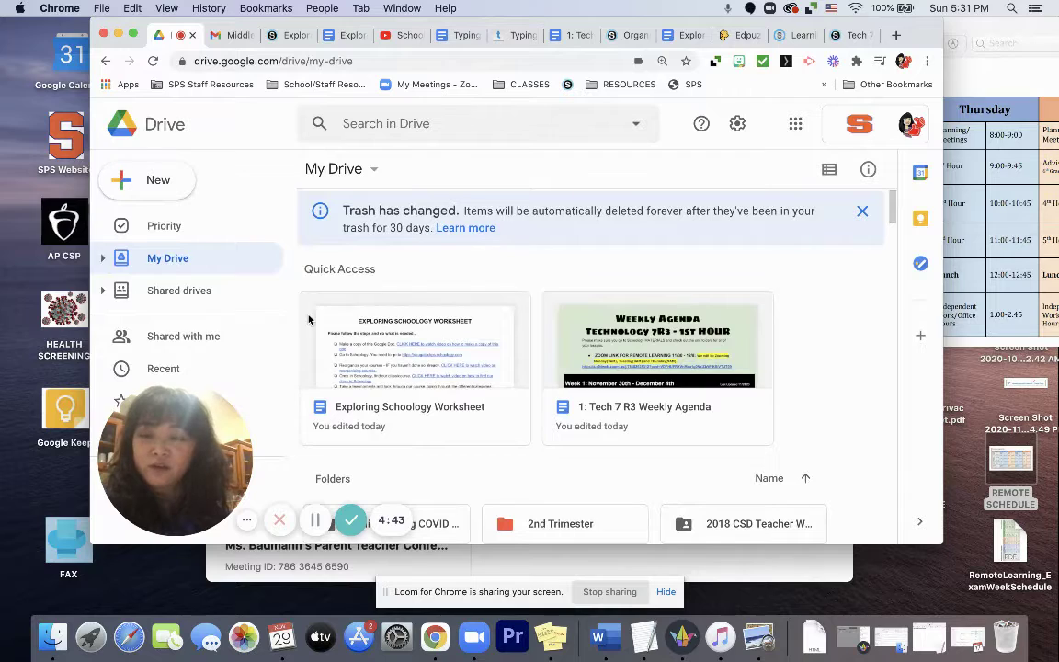
- Switch My Drive from grid to list view and look through its folders, files and modification dates
scroll(309, 319, down, 3)
scroll(404, 386, down, 6)
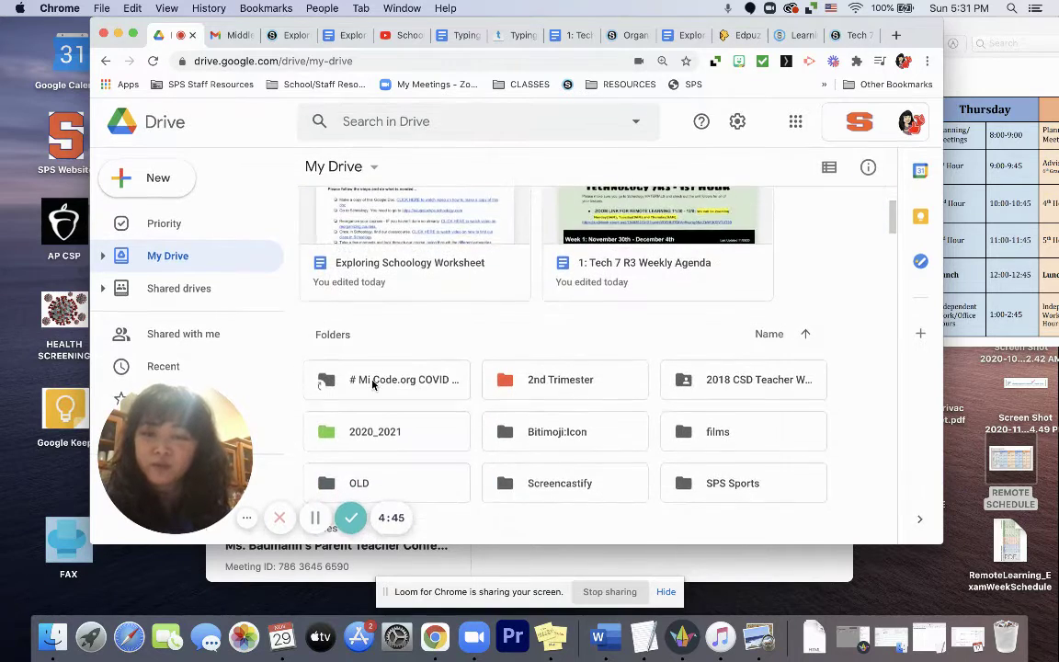
scroll(447, 435, down, 5)
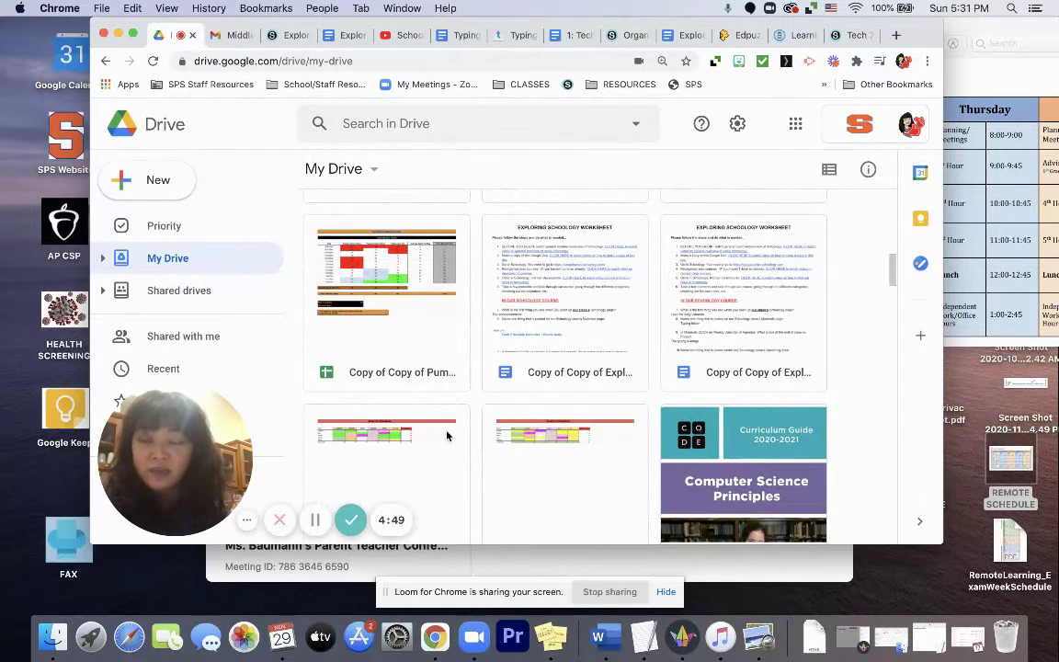
scroll(447, 435, down, 1)
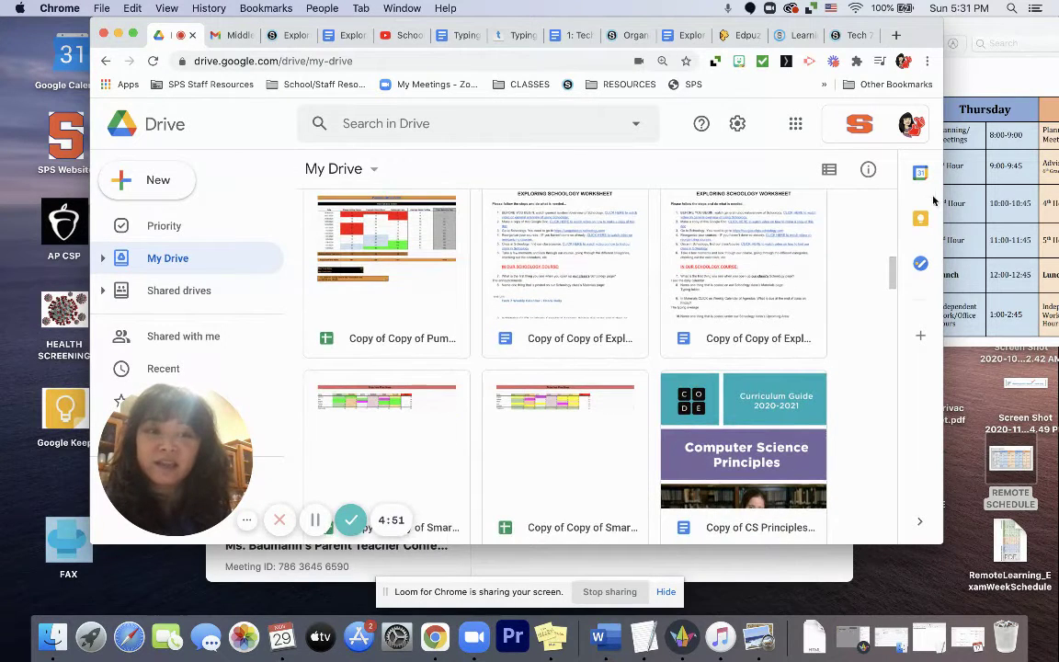
click(835, 174)
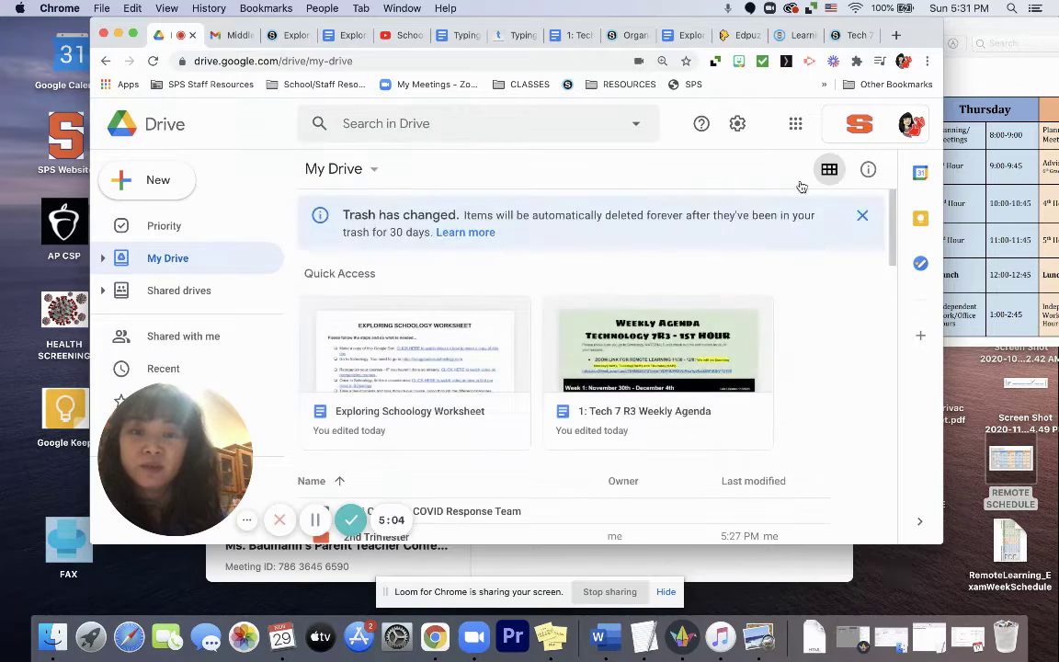
scroll(566, 407, down, 10)
scroll(565, 408, up, 2)
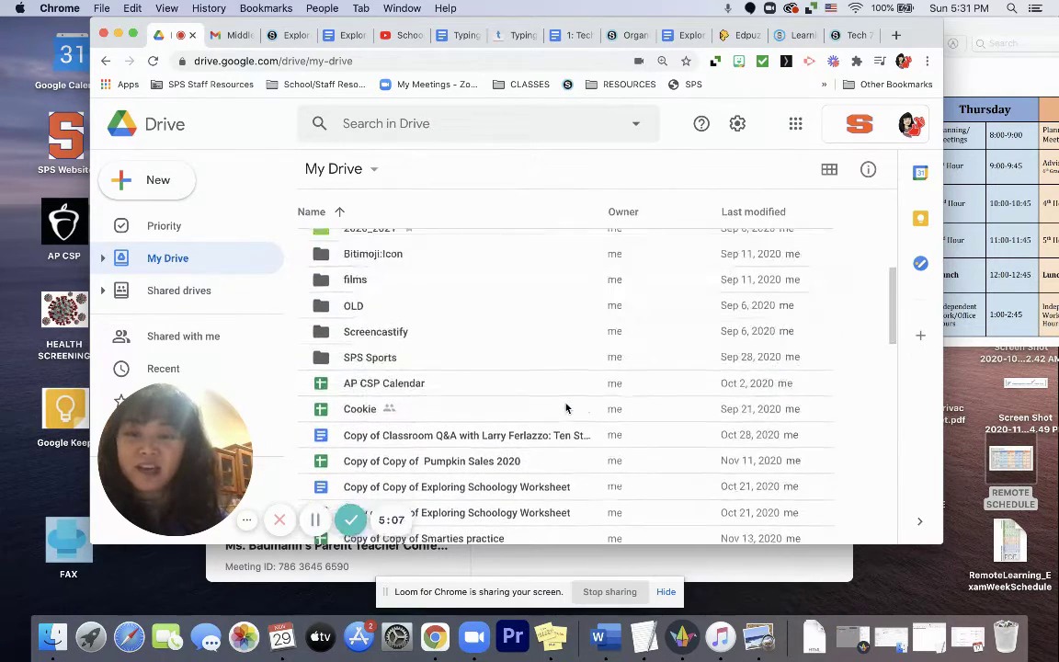
scroll(566, 408, down, 2)
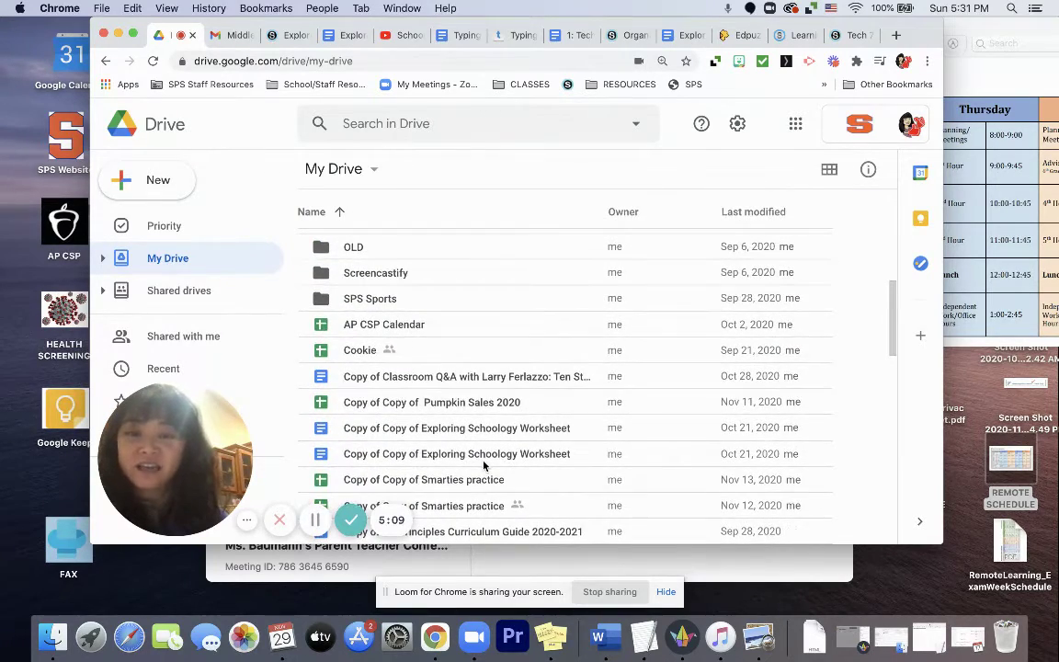
scroll(484, 466, up, 2)
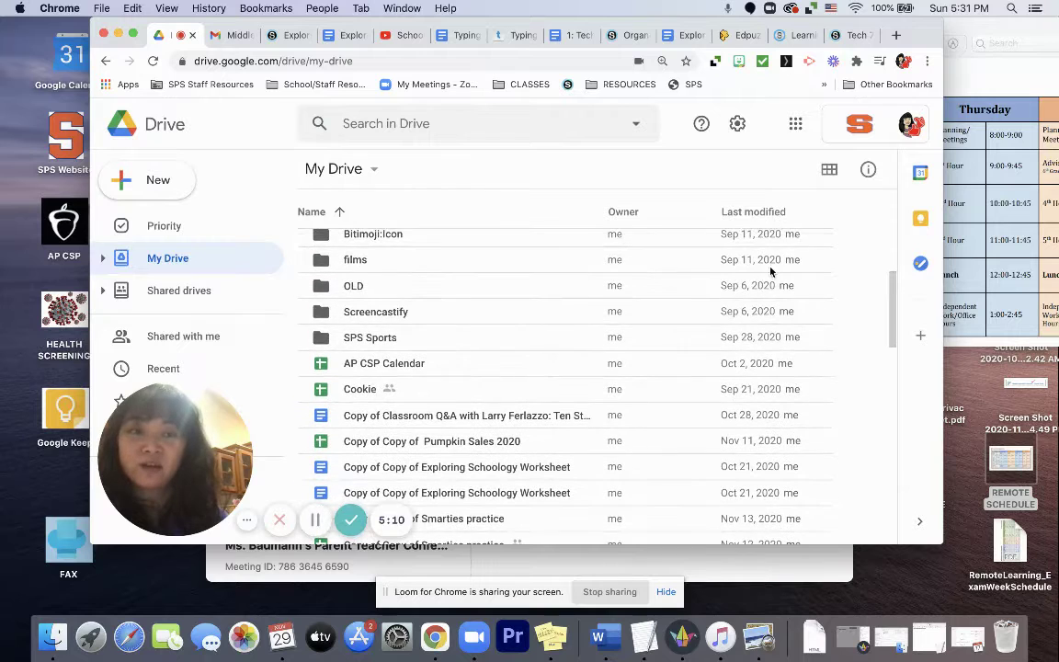
- Compare the layouts by switching My Drive to grid view and back to list view, browsing the files in each
click(829, 171)
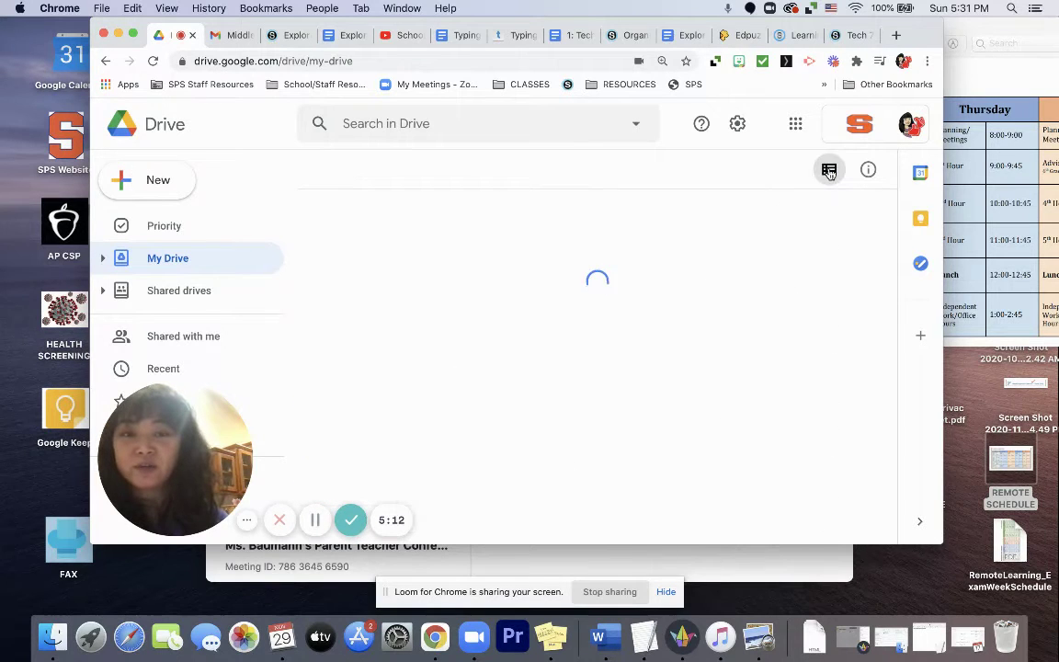
scroll(756, 361, down, 10)
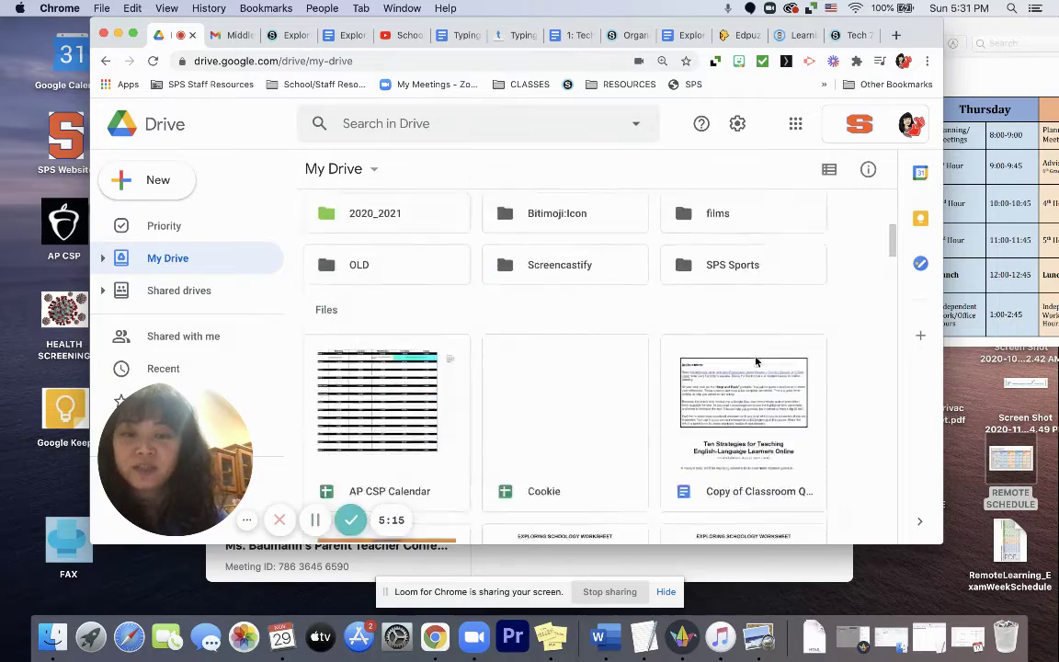
click(830, 170)
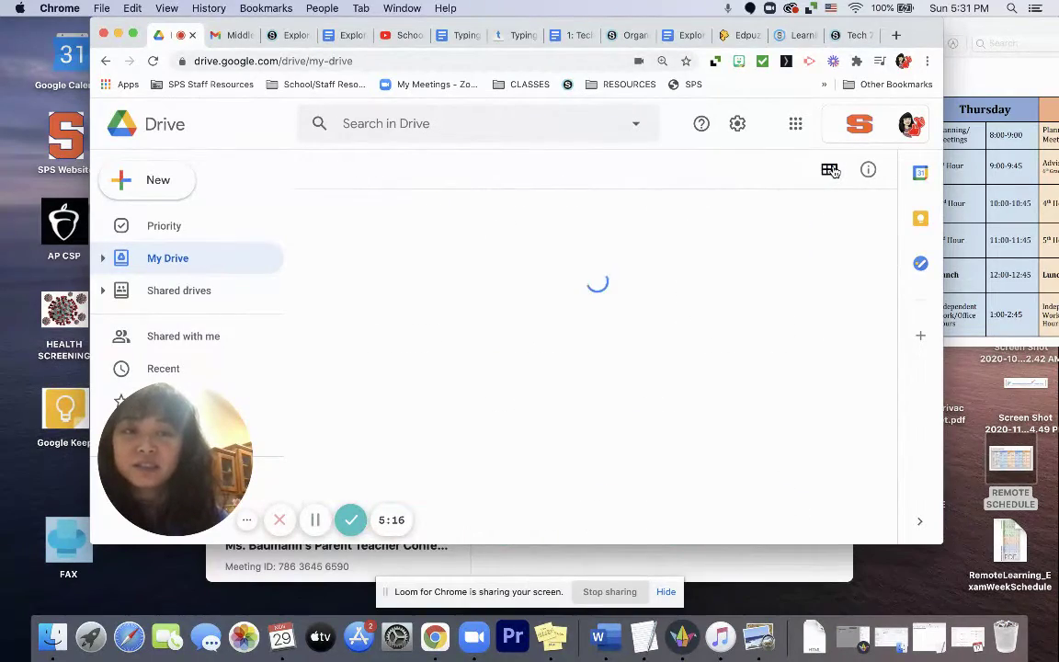
scroll(595, 439, down, 8)
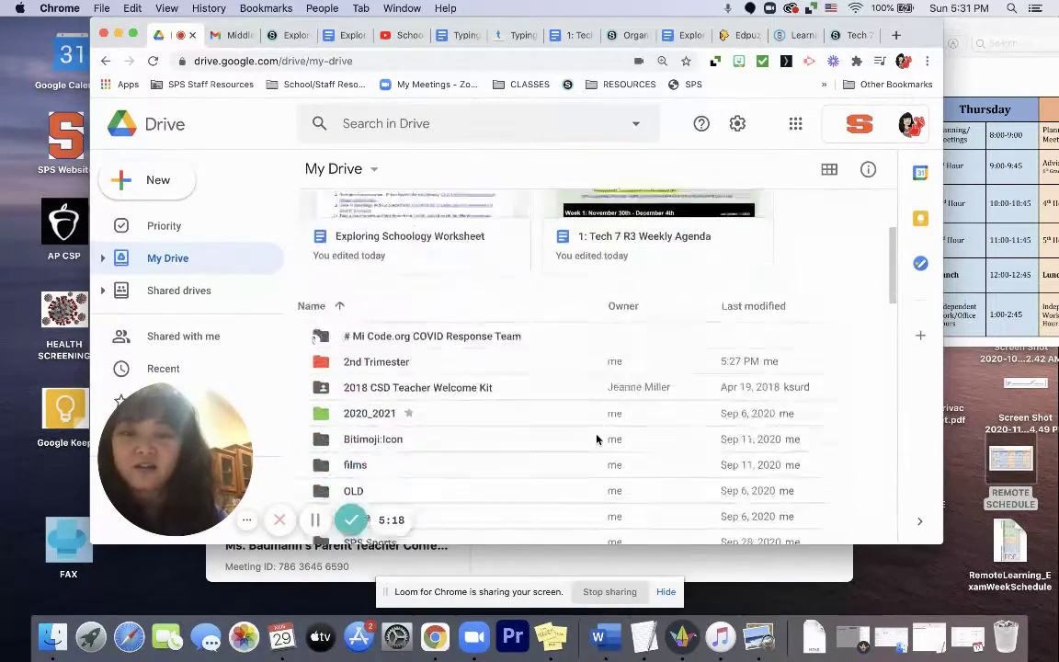
scroll(596, 440, down, 10)
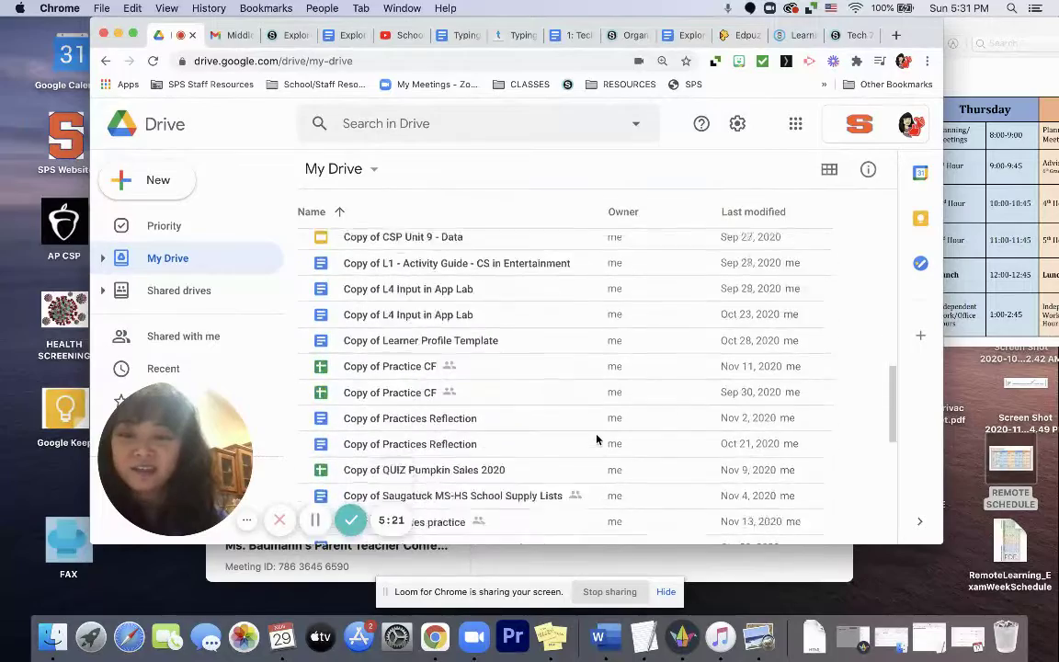
scroll(596, 439, up, 10)
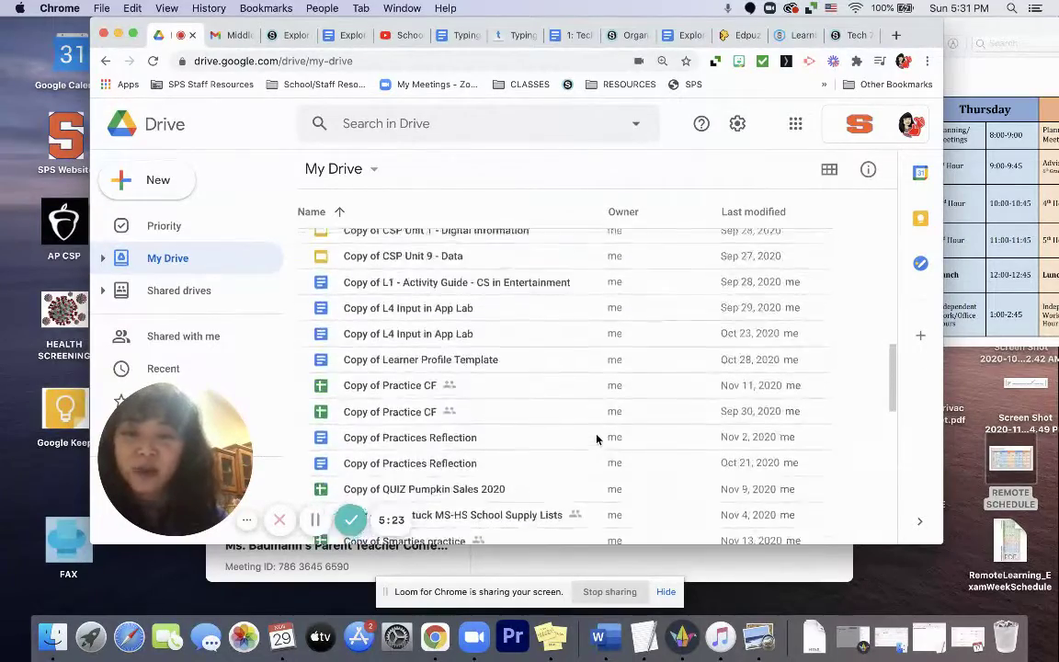
scroll(596, 439, up, 8)
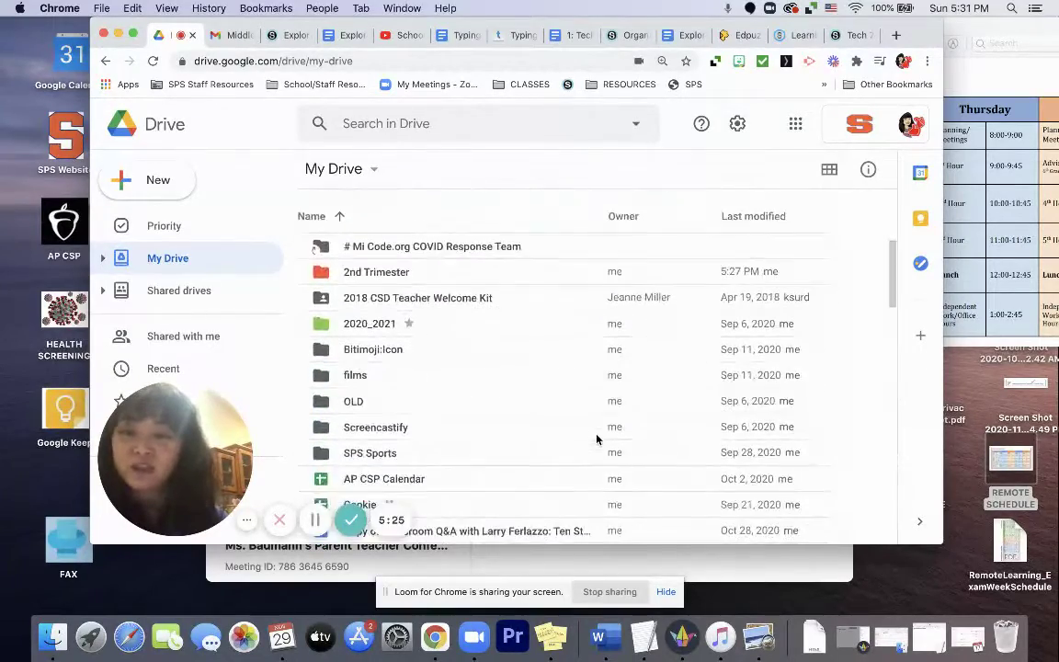
scroll(596, 439, down, 2)
scroll(596, 440, down, 2)
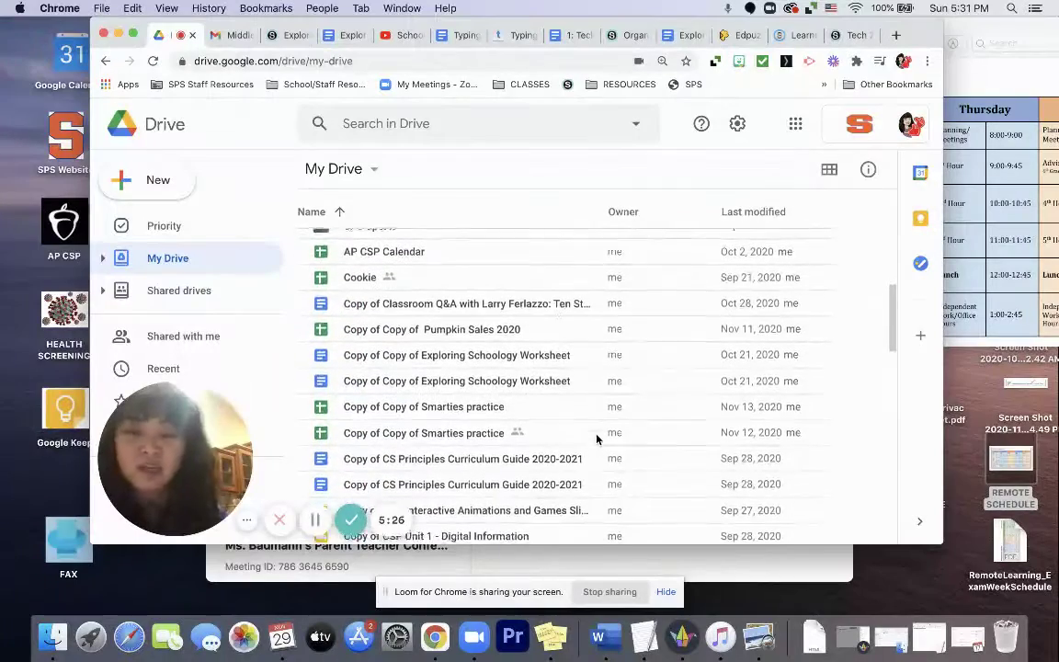
click(531, 275)
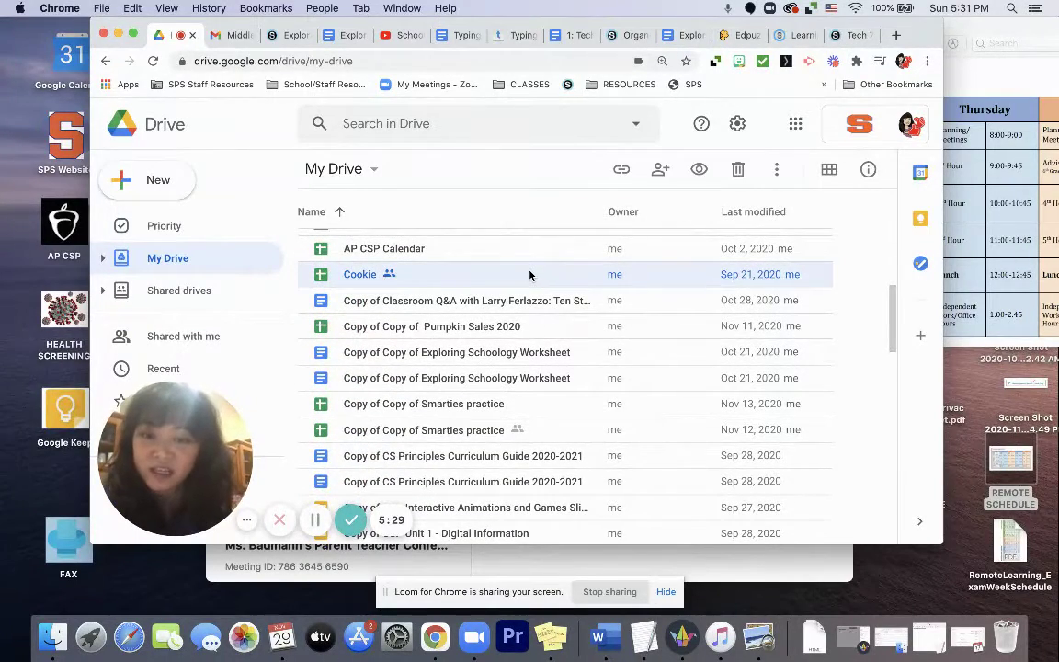
click(508, 329)
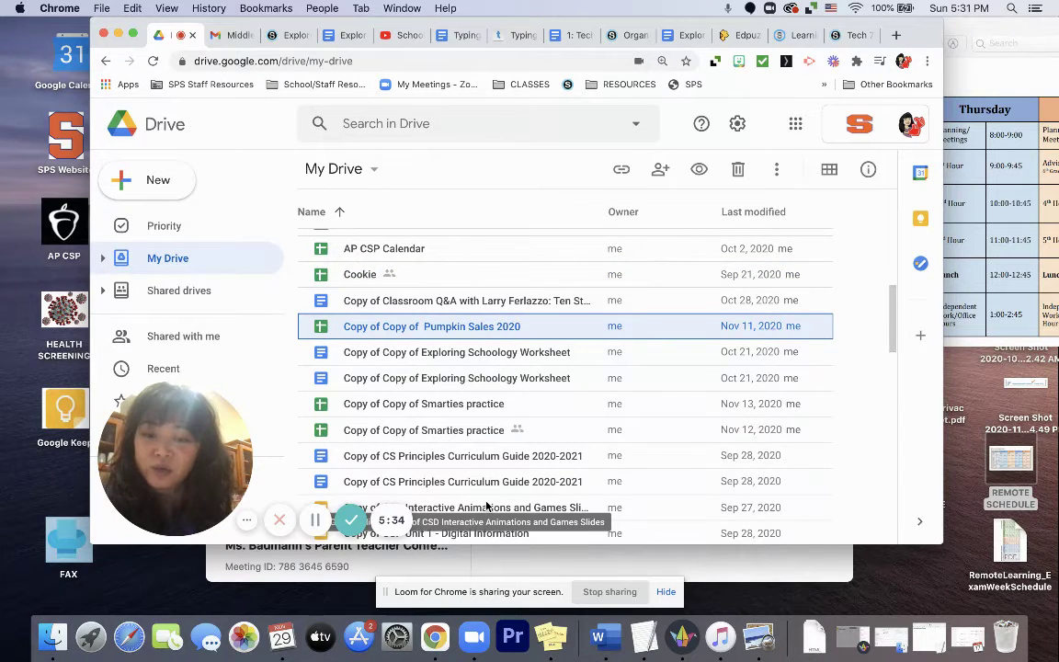
shift+click(487, 506)
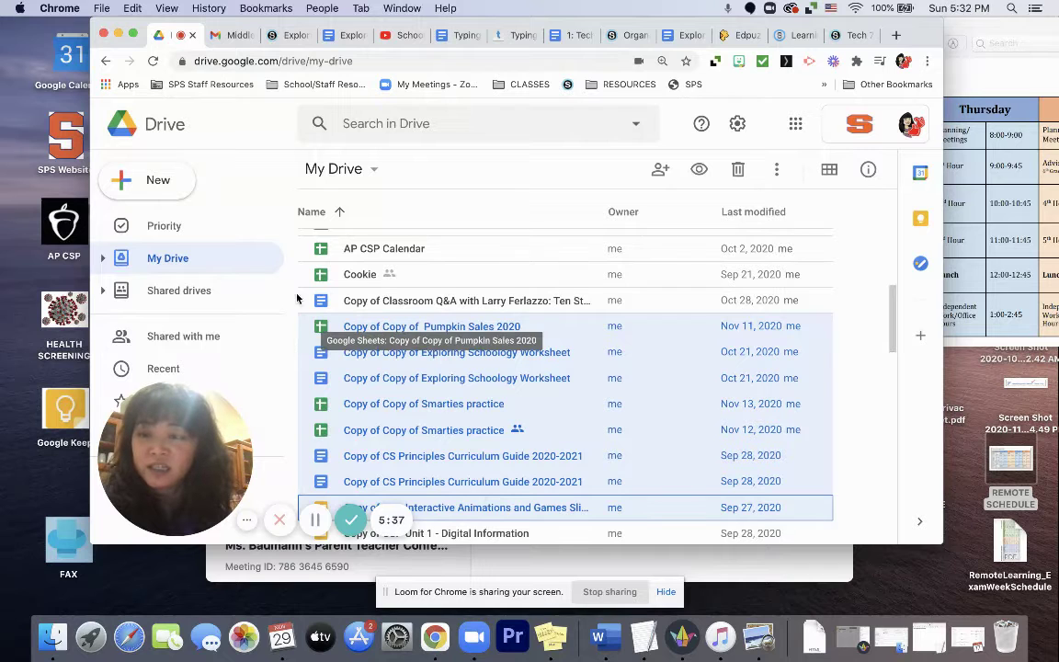
- Expand the My Drive folder tree and move the files from "Copy of Classroom Q&A" through the second "Copy of CS Principles Curriculum Guide 2020-2021" into OLD
click(103, 259)
scroll(166, 294, down, 15)
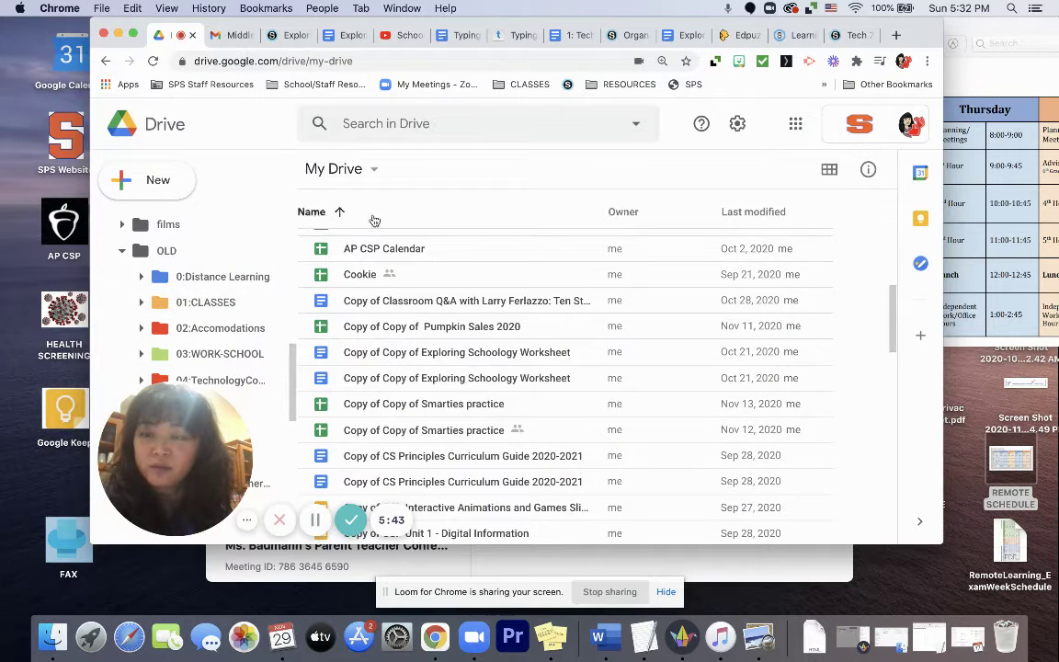
click(383, 304)
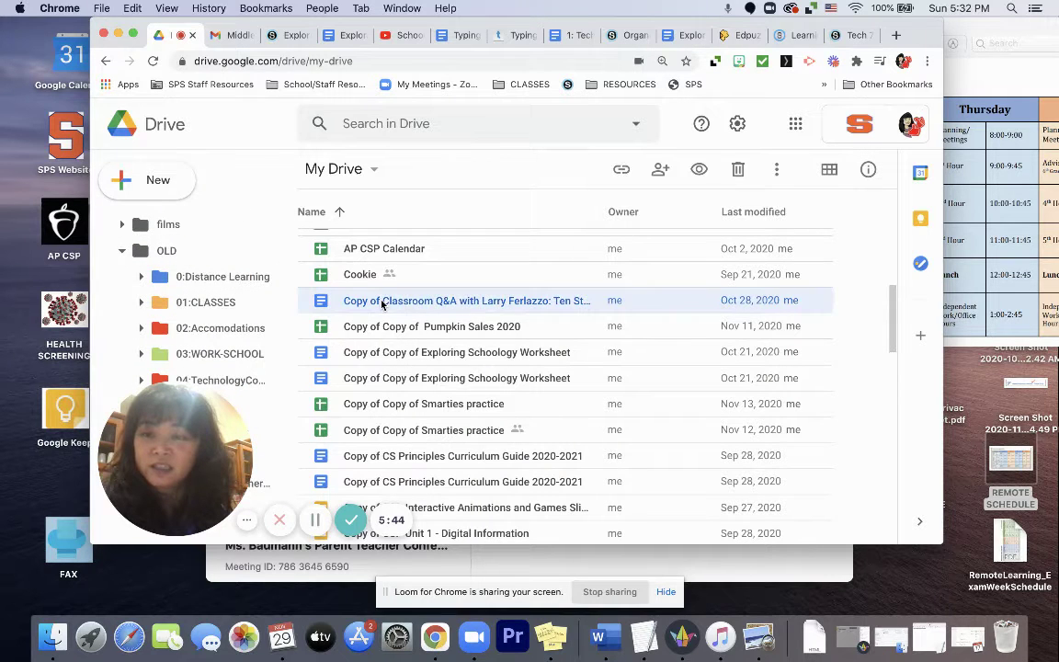
shift+click(413, 485)
drag(413, 485, 177, 323)
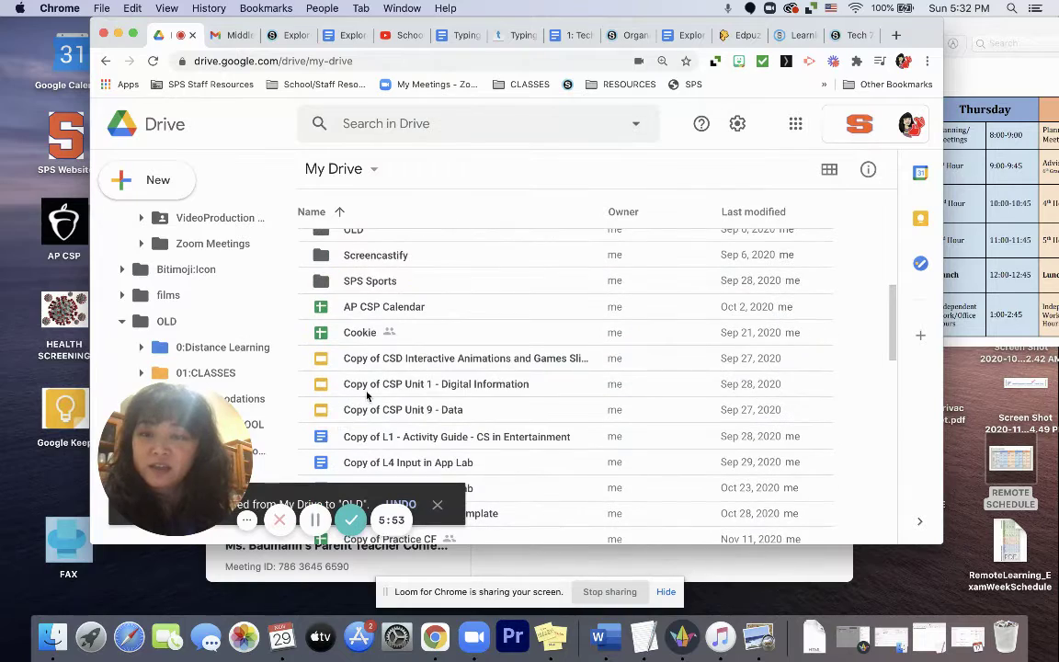
- Select all files from "Copy of CSP Unit 1 - Digital Information" through "Tech 7 - This Just In! - Lesson Slides" and move them into the OLD folder
click(375, 386)
scroll(441, 303, down, 5)
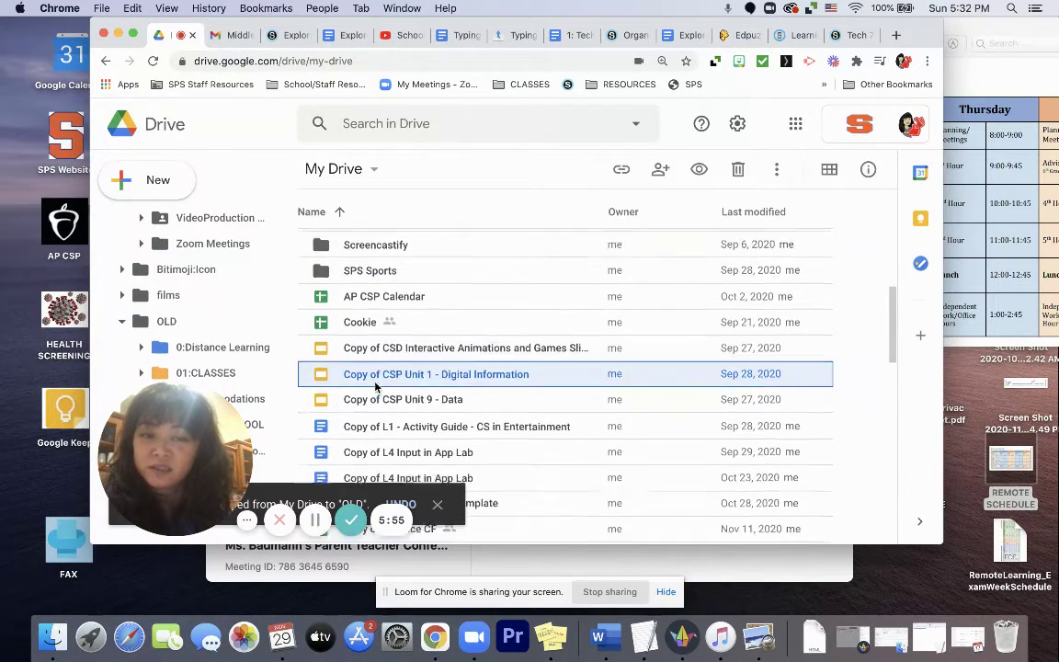
scroll(465, 275, down, 10)
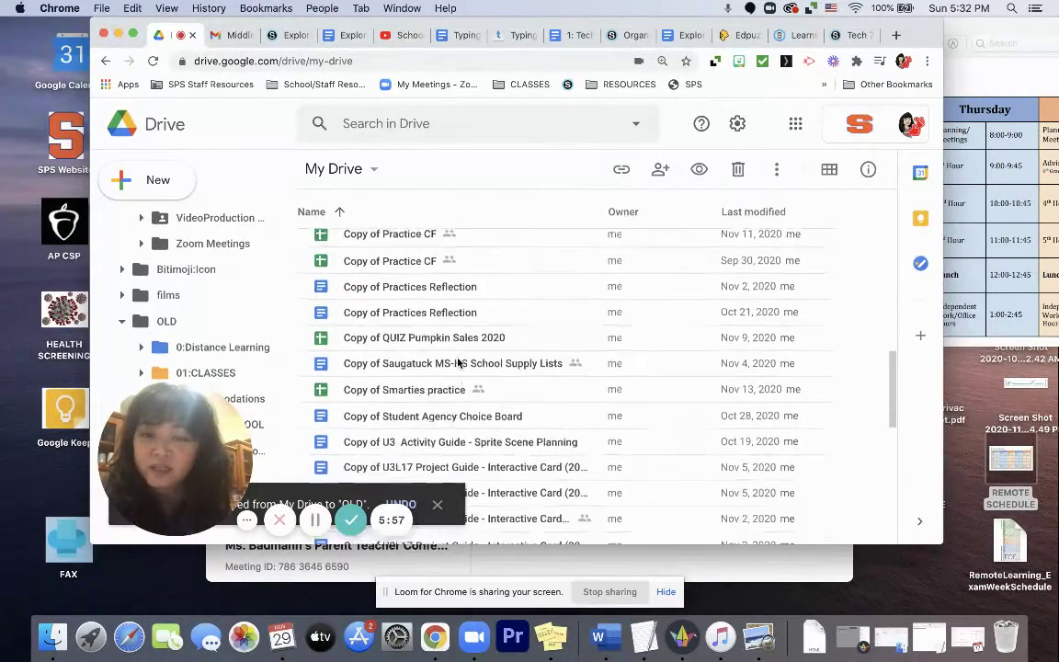
scroll(458, 363, down, 2)
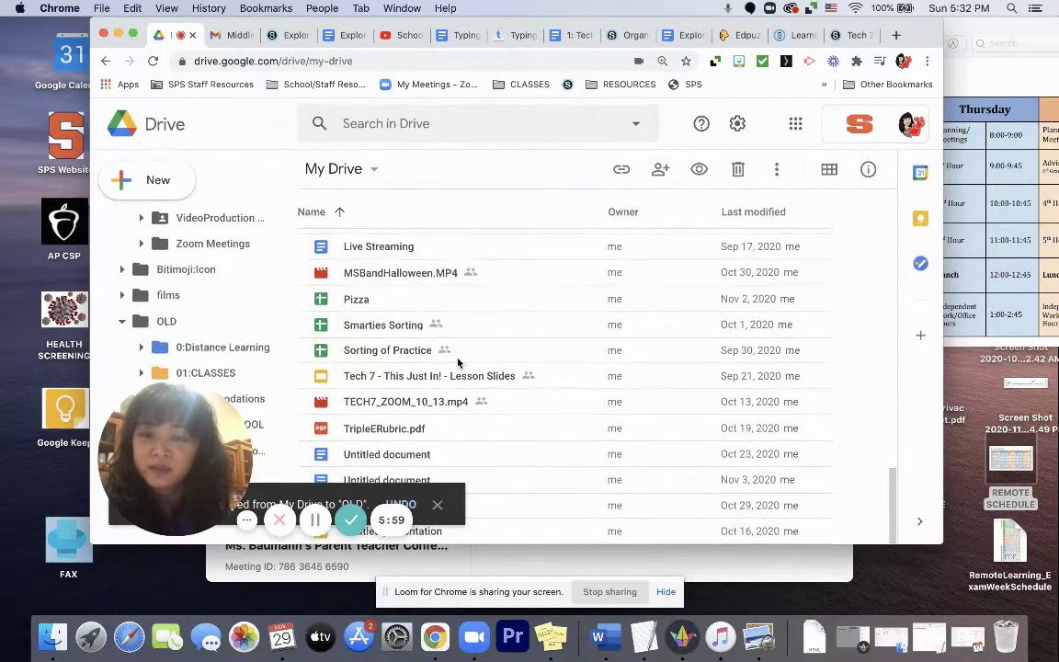
shift+click(424, 379)
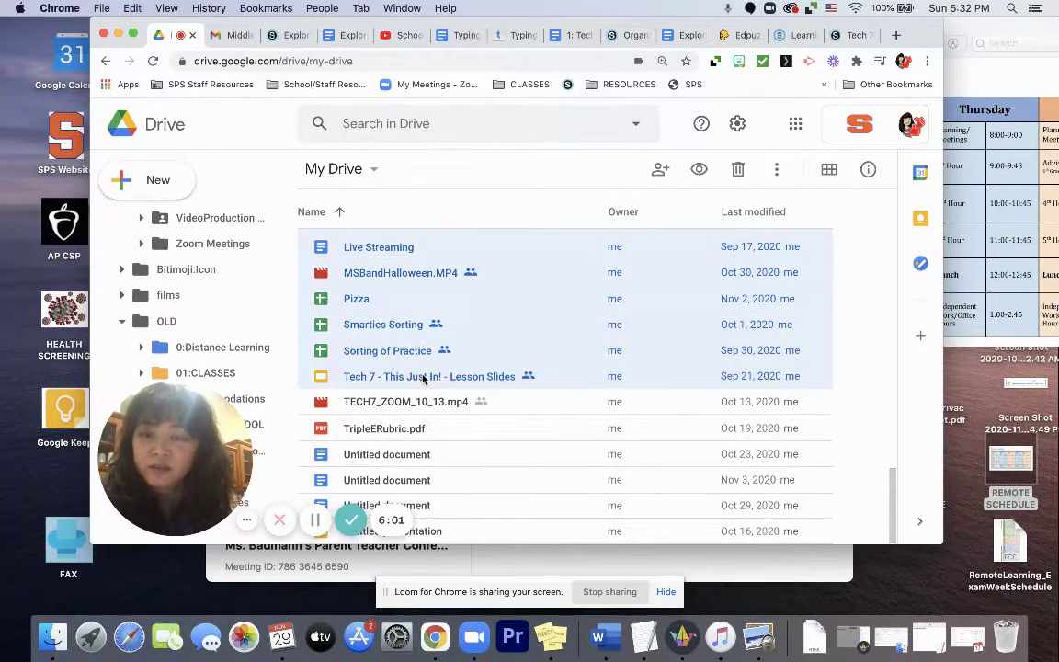
drag(418, 379, 182, 329)
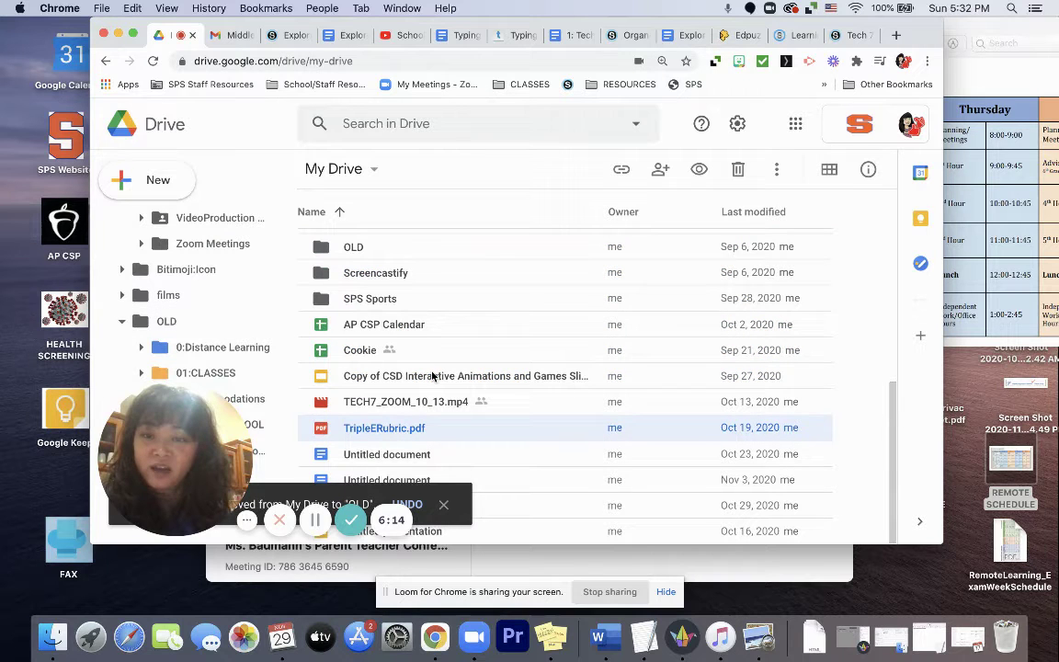
- Move the files from TECH7_ZOOM_10_13.mp4 through the untitled presentation at the list's end into the OLD folder, and dismiss the notification
click(435, 376)
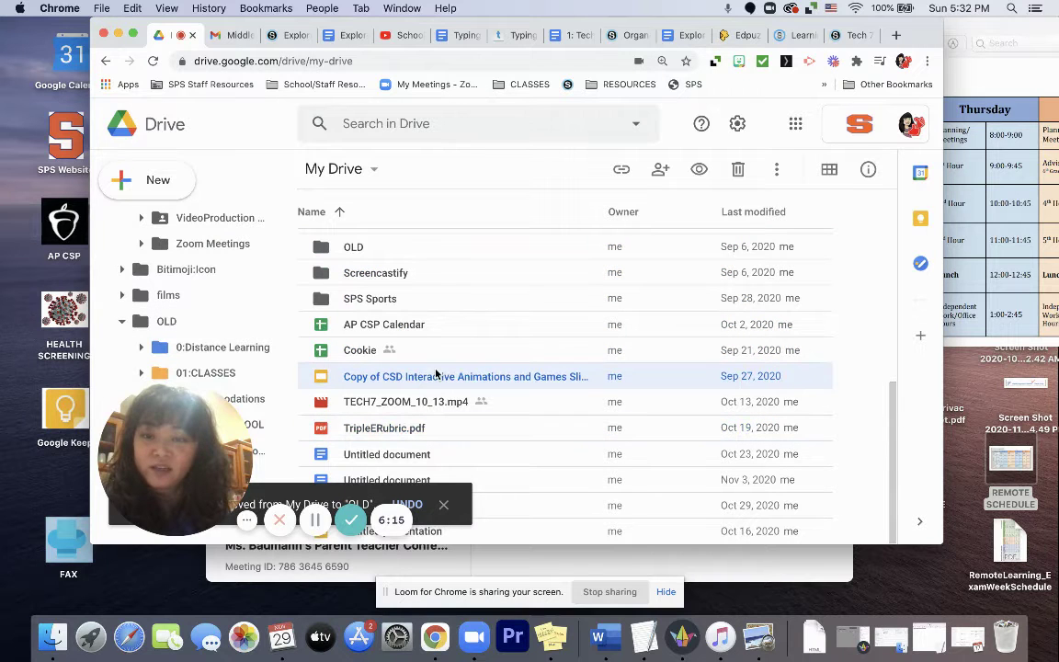
click(438, 403)
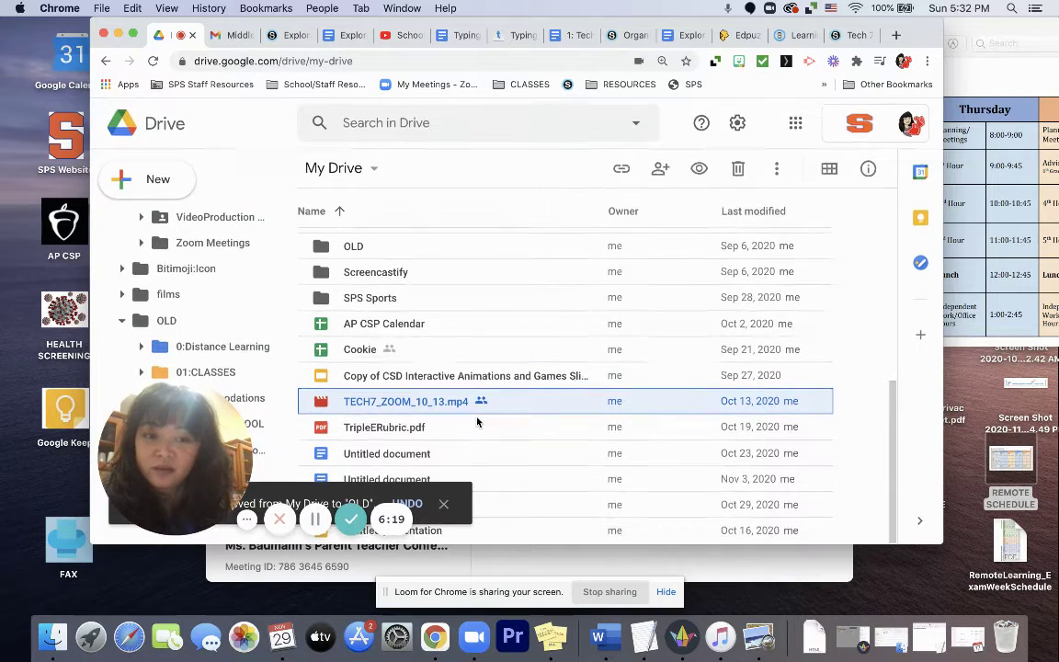
shift+click(527, 537)
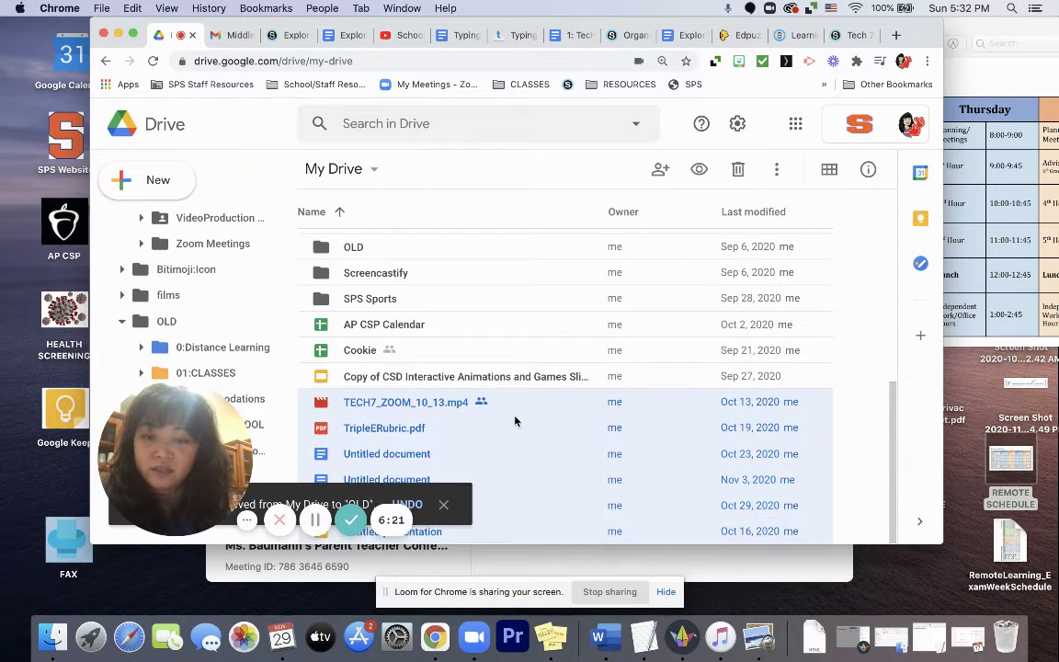
drag(411, 430, 183, 328)
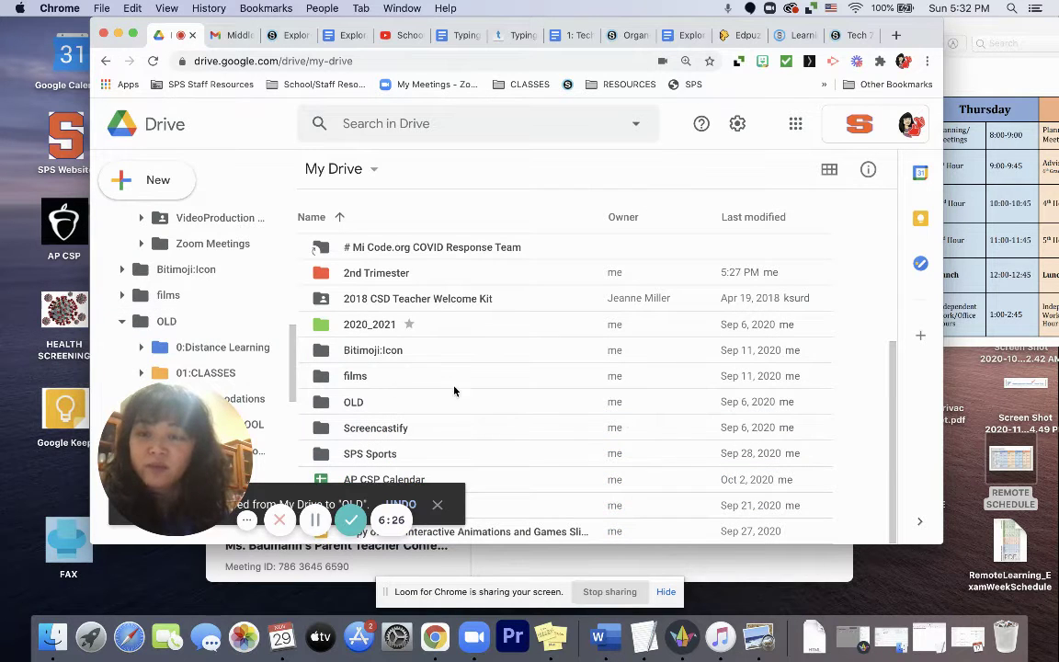
drag(892, 353, 880, 232)
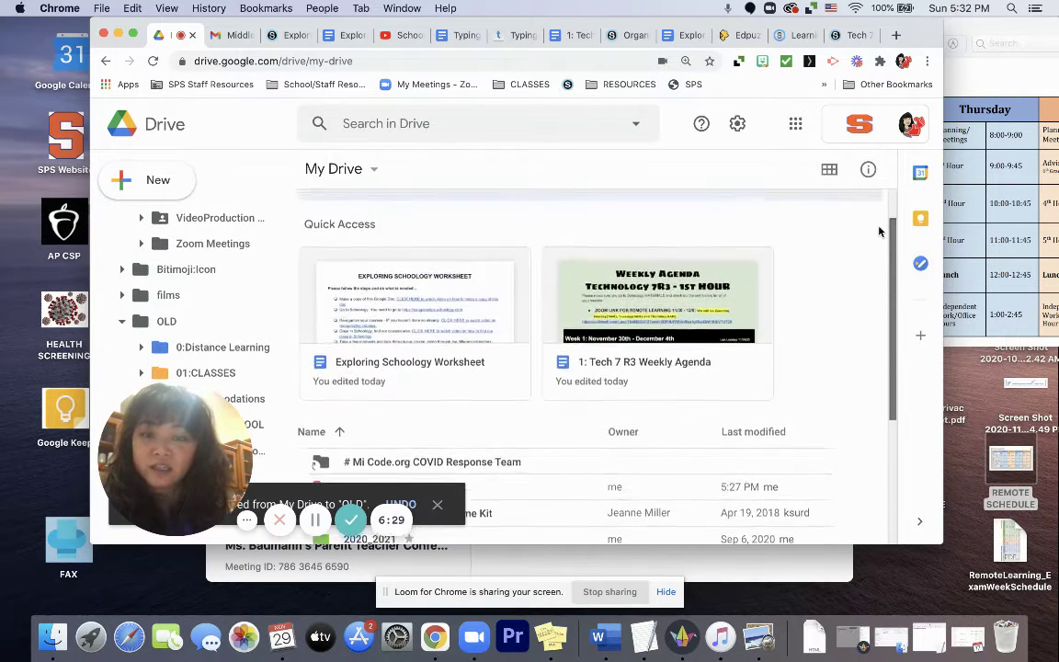
scroll(879, 232, down, 5)
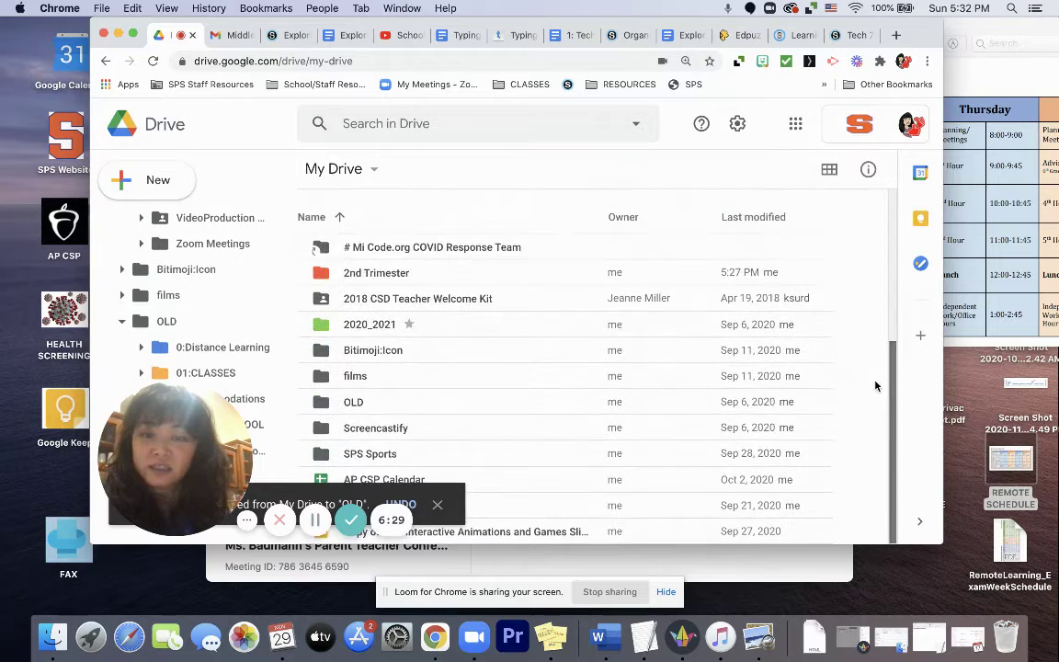
click(445, 503)
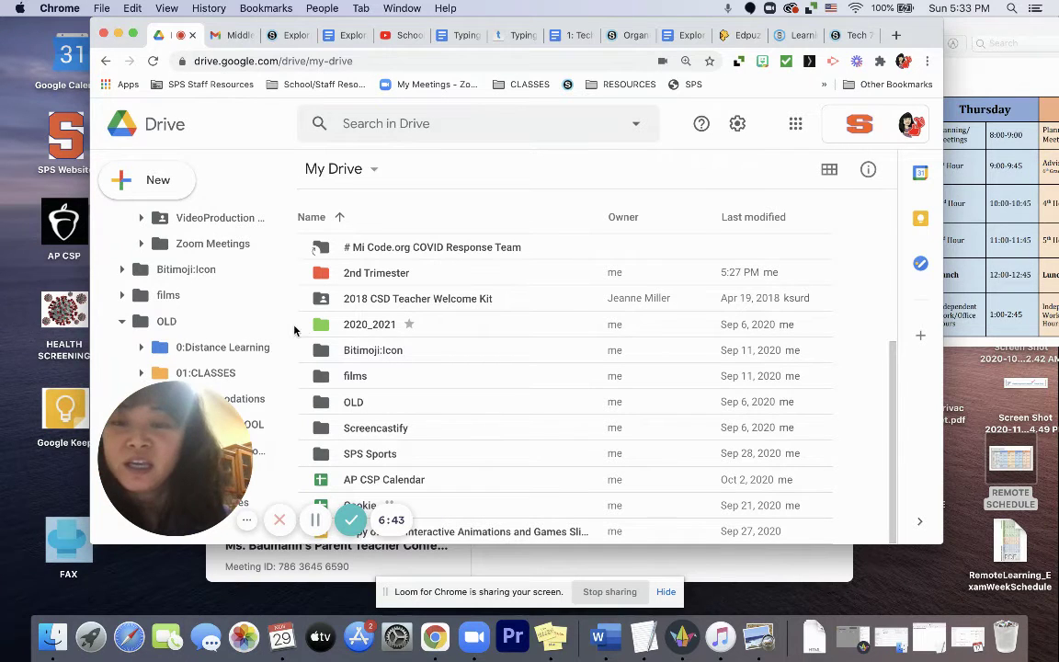
- Open the 2020_2021 folder and its 1st Trimester subfolder to look at how the class folders are organized
double_click(363, 325)
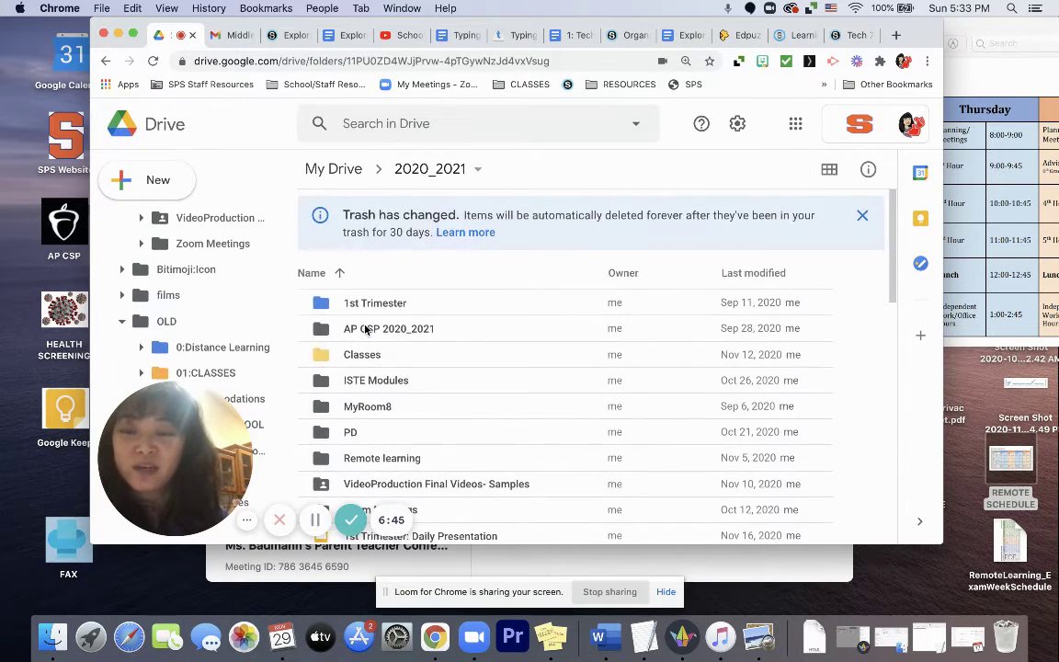
scroll(366, 329, down, 1)
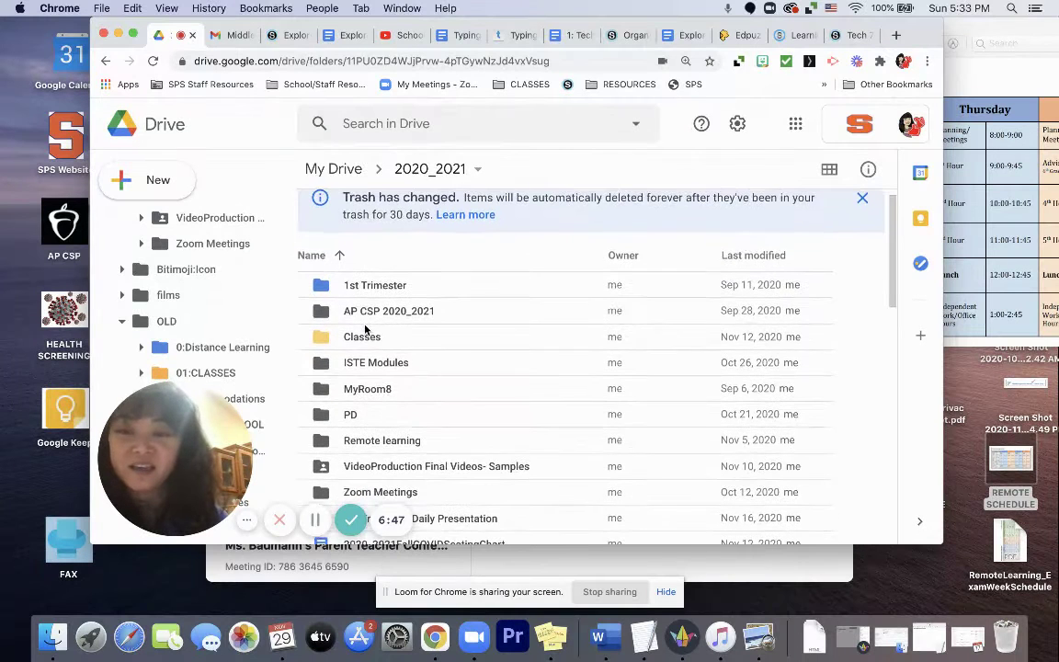
scroll(377, 304, down, 2)
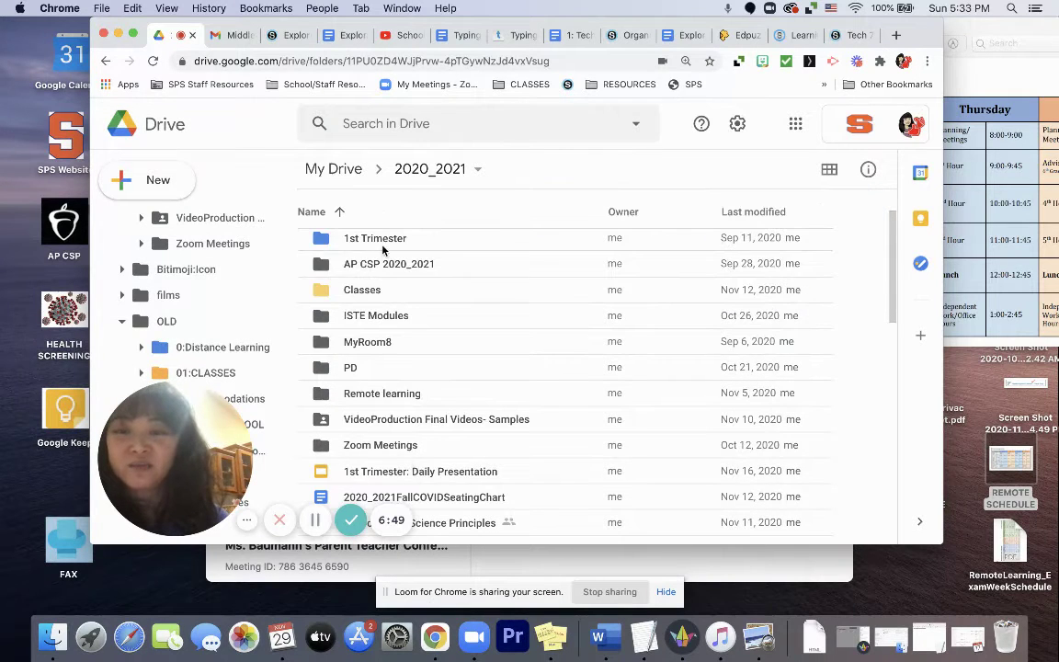
double_click(368, 308)
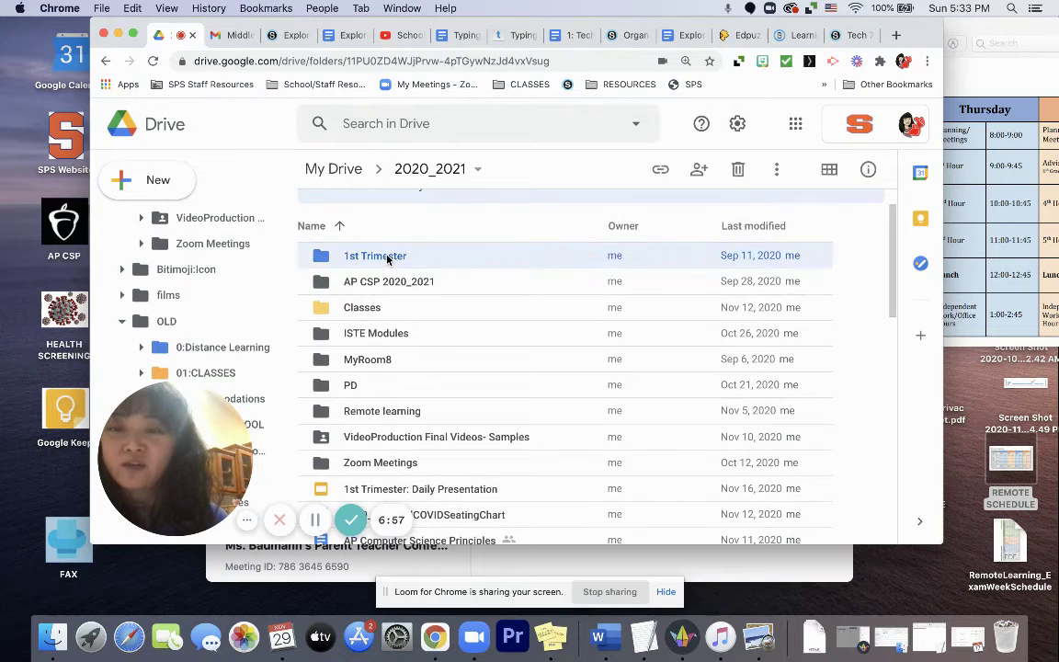
scroll(401, 282, down, 1)
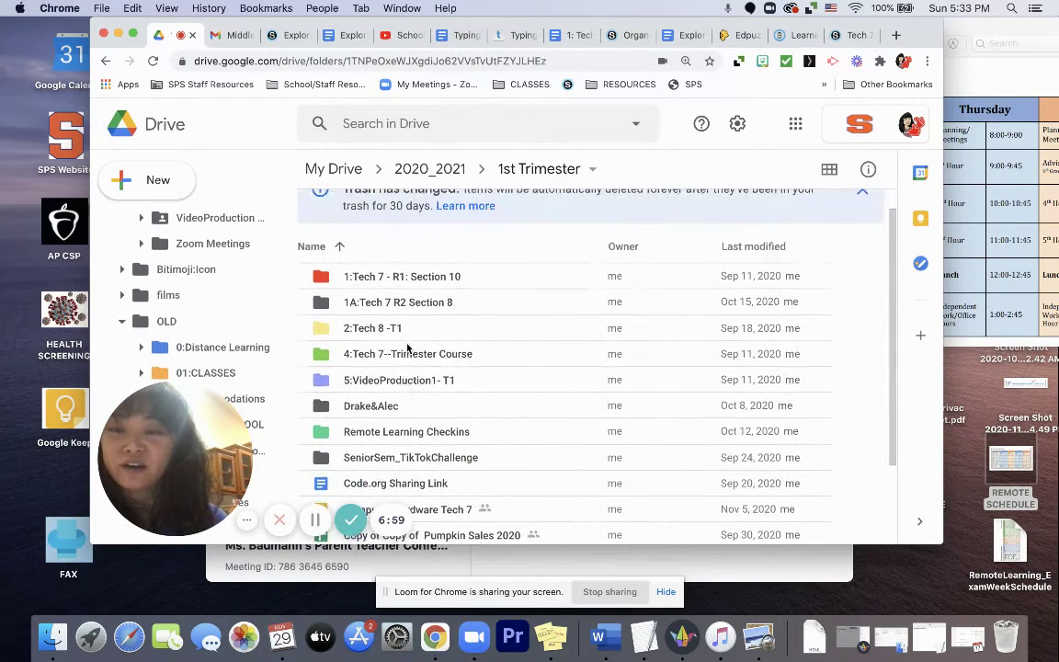